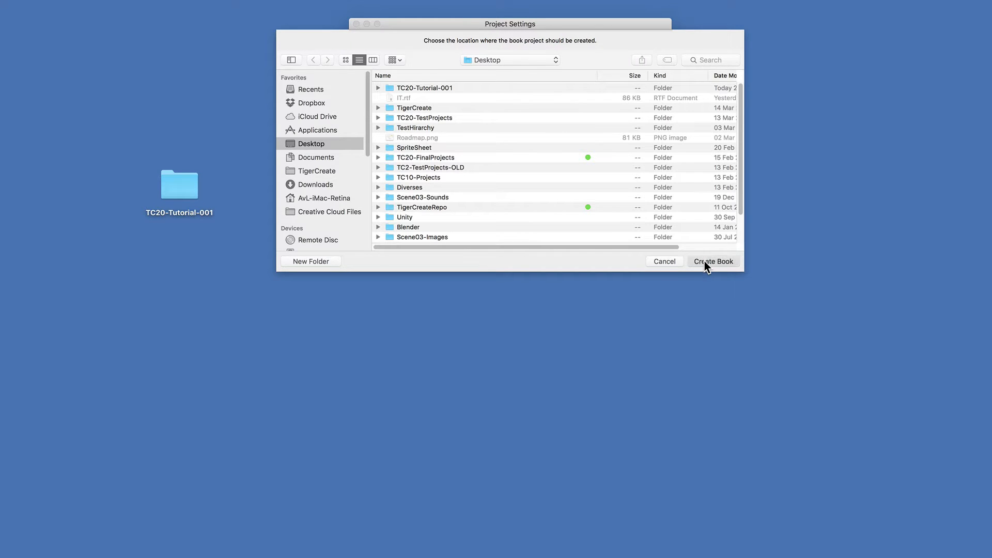
Step: Create the Farm book project on the Desktop and move its folder to a free spot beside the project window
{"action": "left_click", "coordinate": [705, 262]}
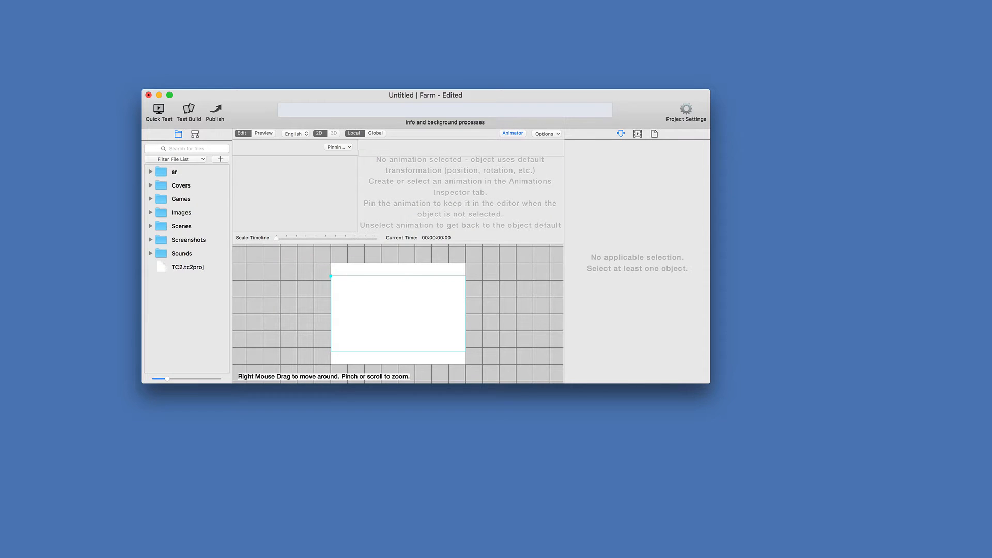
{"action": "left_click_drag", "start_coordinate": [986, 72], "coordinate": [757, 127]}
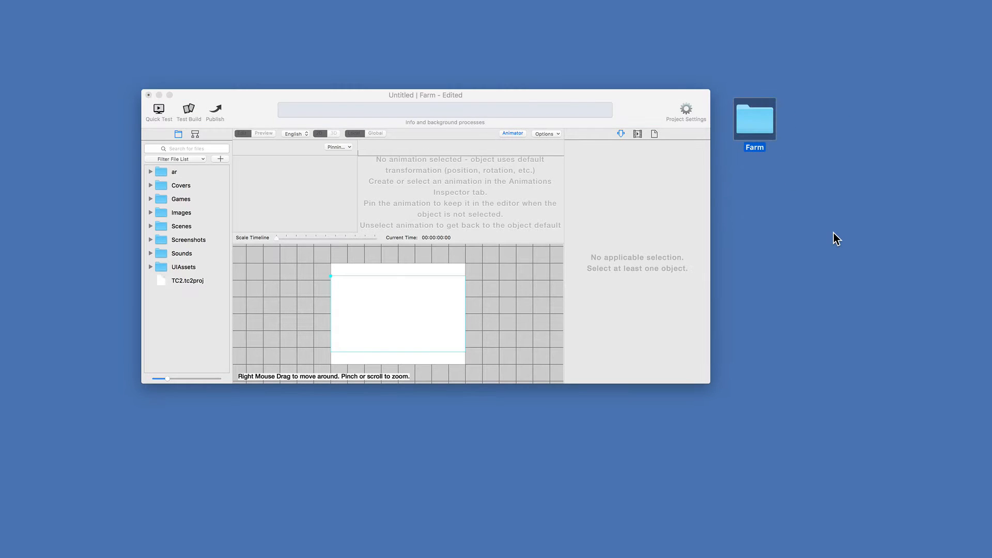
Step: Move and enlarge the project window to cover most of the screen, making the animator area taller and the project navigator wider
{"action": "left_click", "coordinate": [599, 94]}
{"action": "left_click_drag", "start_coordinate": [599, 94], "coordinate": [505, 19]}
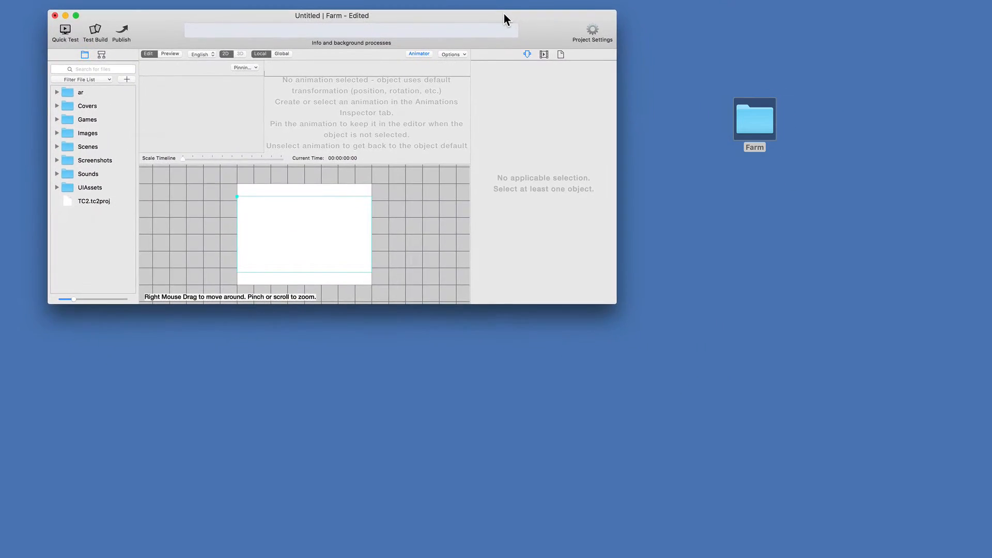
{"action": "left_click_drag", "start_coordinate": [615, 302], "coordinate": [945, 550]}
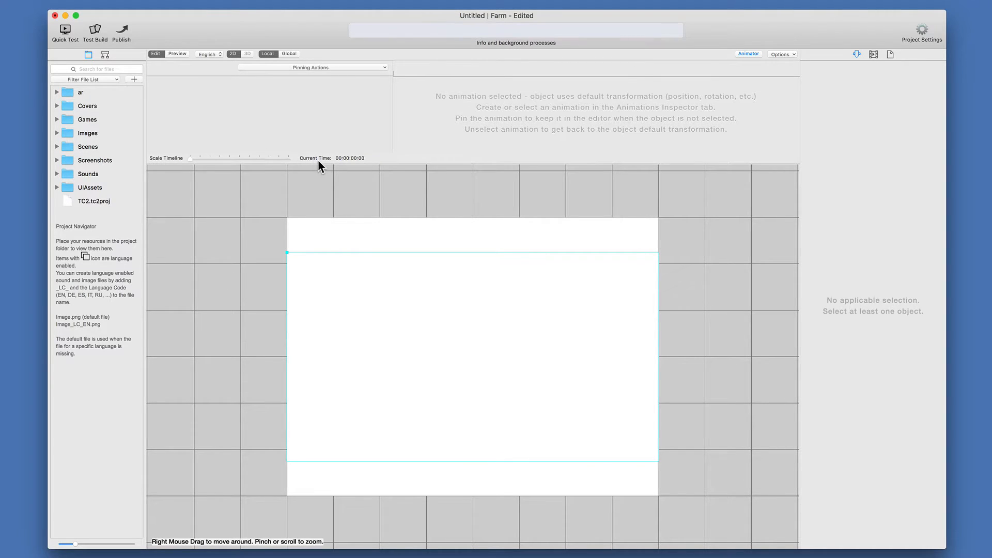
{"action": "mouse_move", "coordinate": [320, 164]}
{"action": "left_mouse_down"}
{"action": "mouse_move", "coordinate": [320, 205]}
{"action": "mouse_move", "coordinate": [317, 171]}
{"action": "left_mouse_up"}
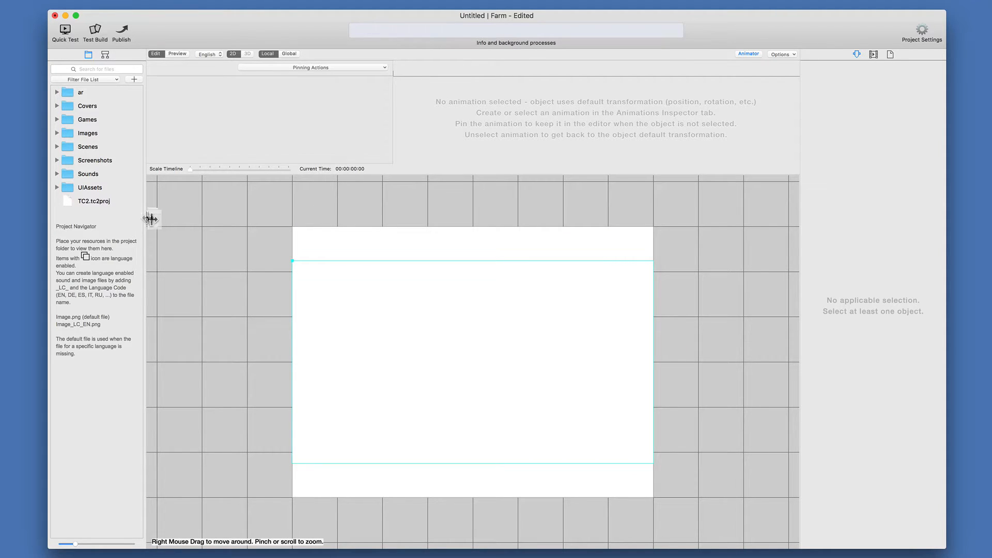
{"action": "left_click_drag", "start_coordinate": [151, 219], "coordinate": [177, 225]}
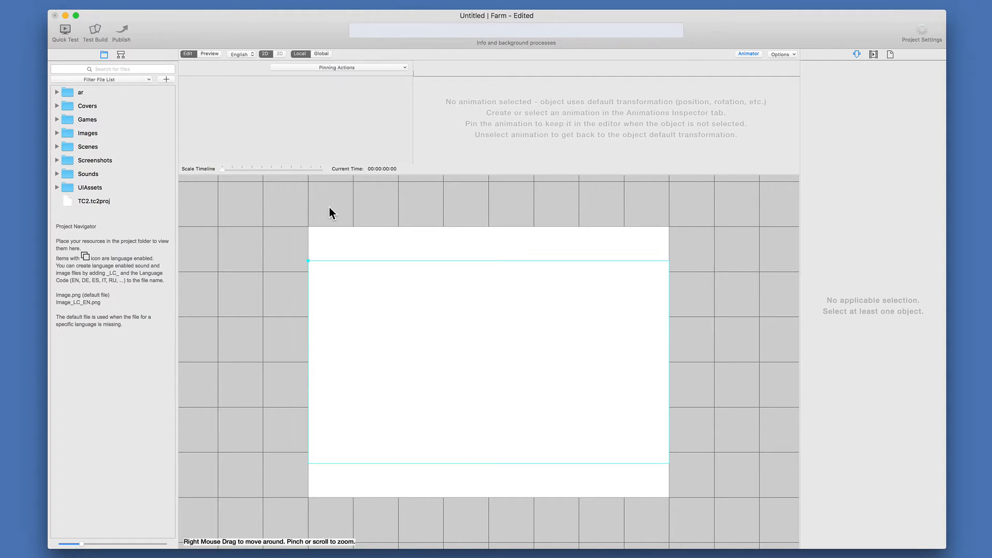
Step: Save the scene as Farm01.tc2doc in the project's Scenes folder
{"action": "key", "text": "super+s"}
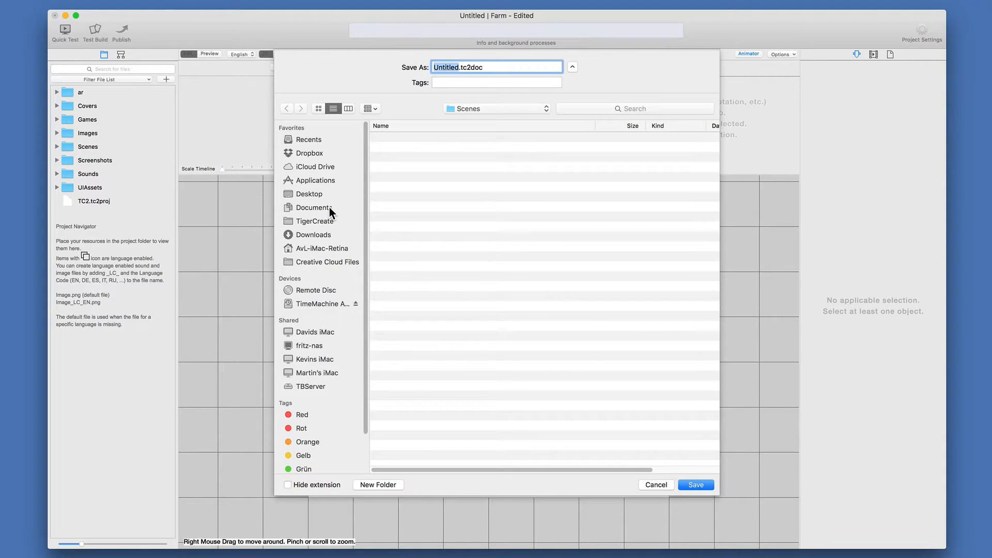
{"action": "type", "text": "Farm01"}
{"action": "left_click", "coordinate": [495, 107]}
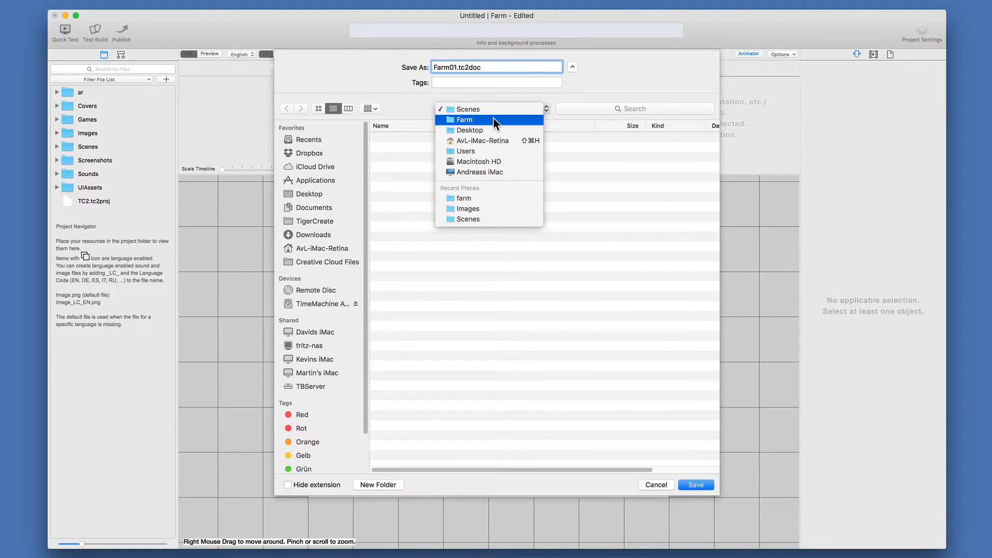
{"action": "left_click", "coordinate": [491, 110]}
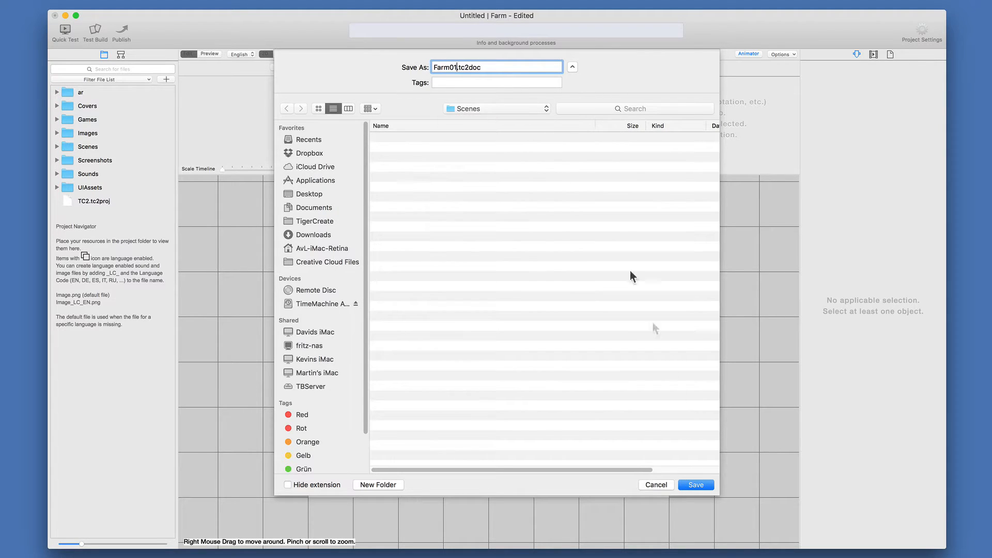
{"action": "left_click", "coordinate": [683, 485]}
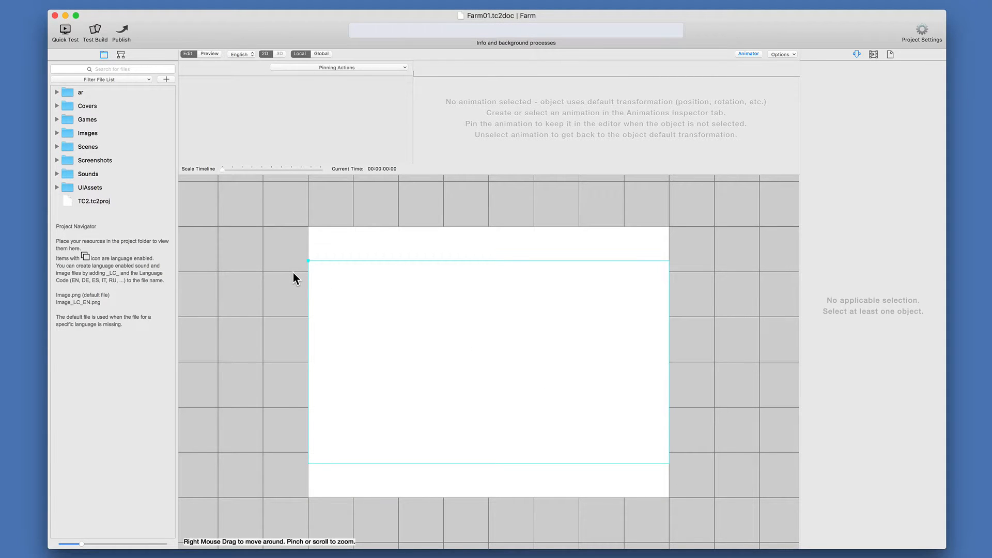
Step: Bring all PNG files from the TC20-Tutorial-001 desktop folder, Pig.png through Background.png, into the project's Images folder
{"action": "key", "text": "F11"}
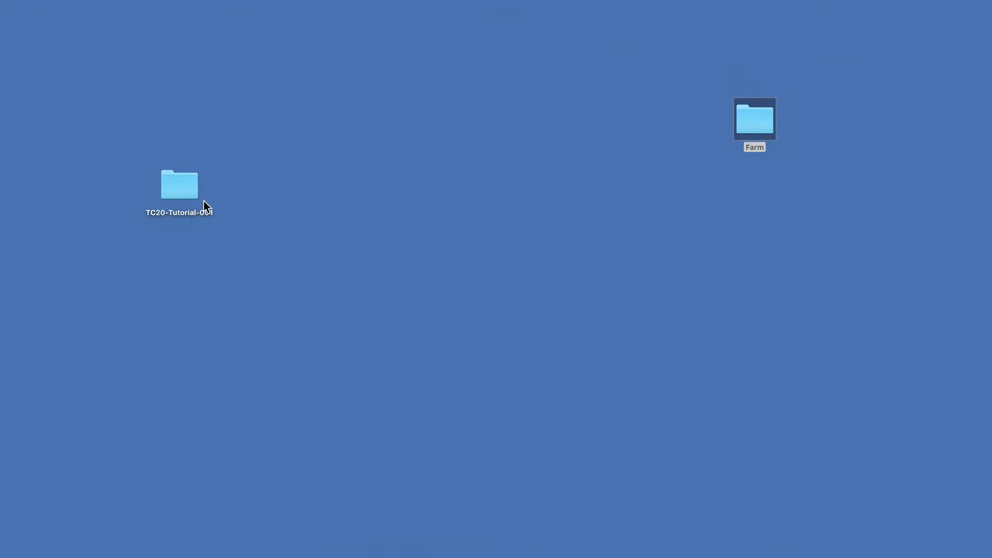
{"action": "double_click", "coordinate": [179, 188]}
{"action": "key", "text": "F11"}
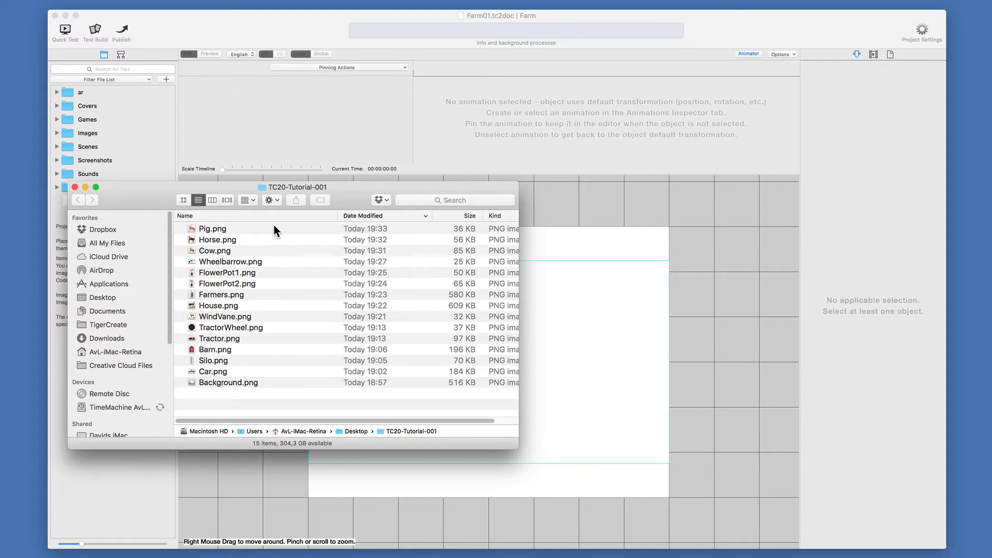
{"action": "left_click", "coordinate": [238, 228]}
{"action": "left_click_drag", "start_coordinate": [205, 189], "coordinate": [346, 185]}
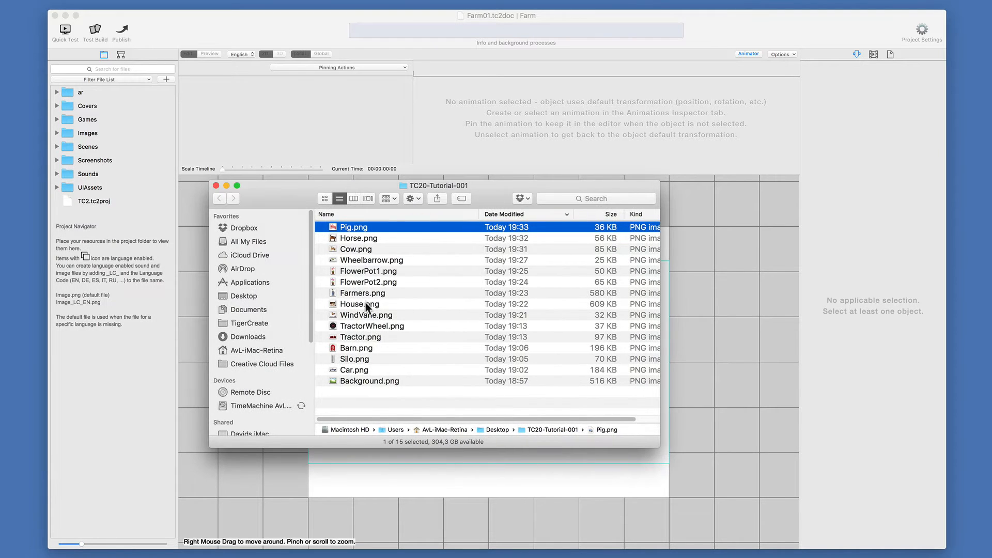
{"action": "left_click", "coordinate": [367, 379], "text": "shift"}
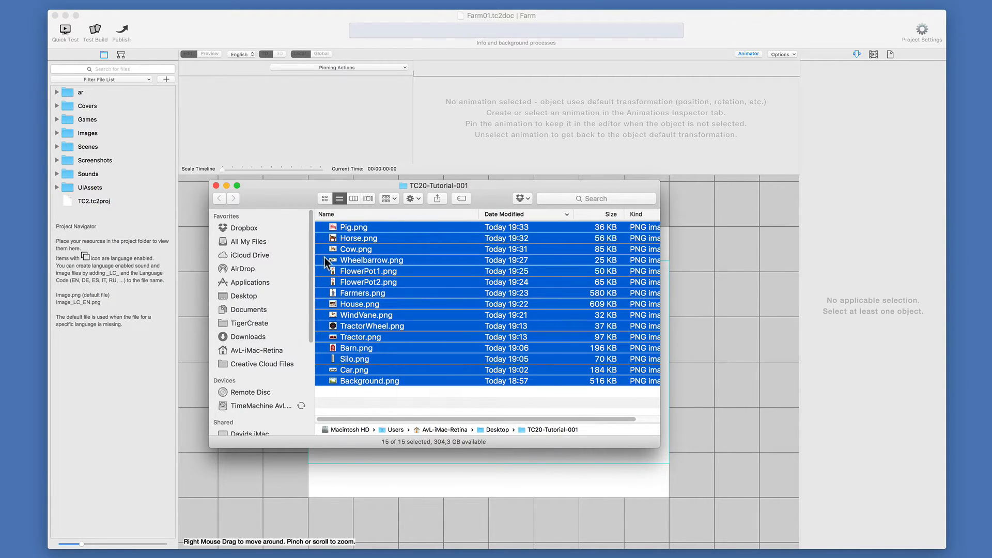
{"action": "left_click_drag", "start_coordinate": [362, 265], "coordinate": [140, 212]}
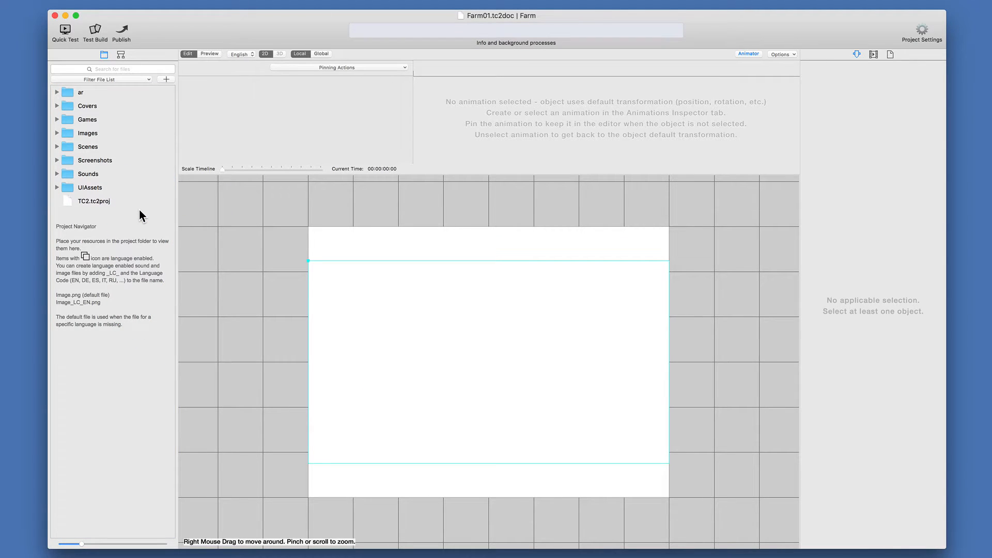
Step: Expand the Images folder with larger thumbnails in the Project Navigator and select Background.png
{"action": "left_click", "coordinate": [57, 133]}
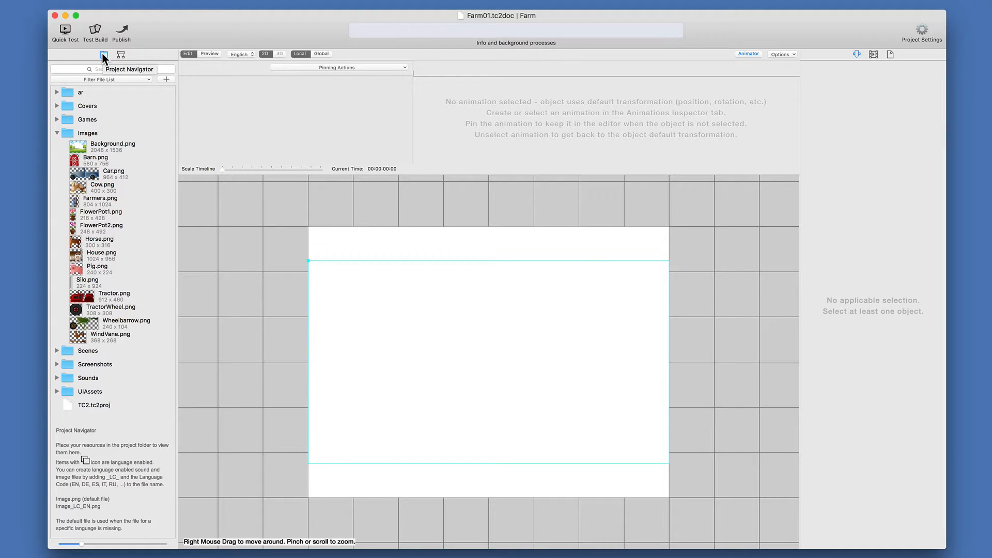
{"action": "left_click", "coordinate": [121, 55]}
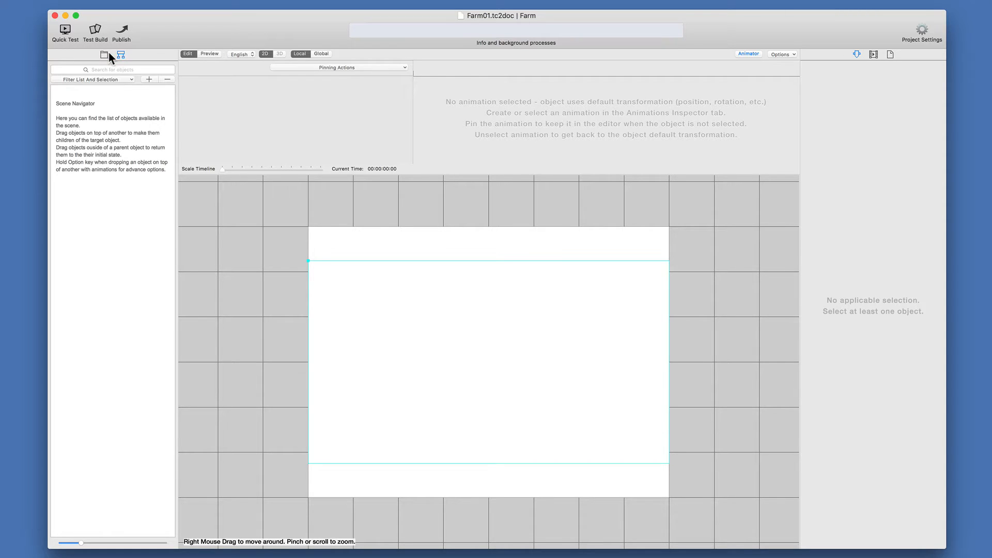
{"action": "left_click", "coordinate": [104, 55]}
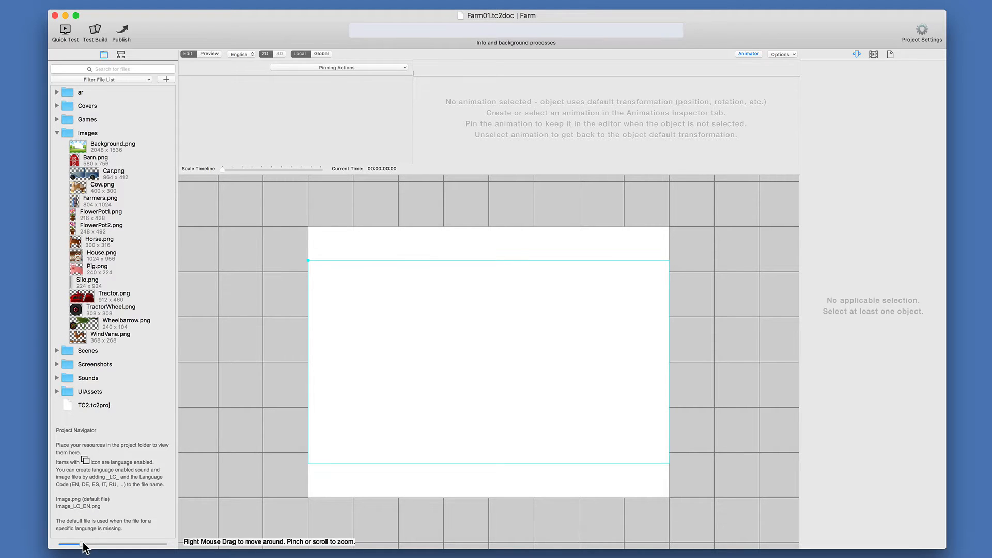
{"action": "left_click_drag", "start_coordinate": [82, 544], "coordinate": [111, 543]}
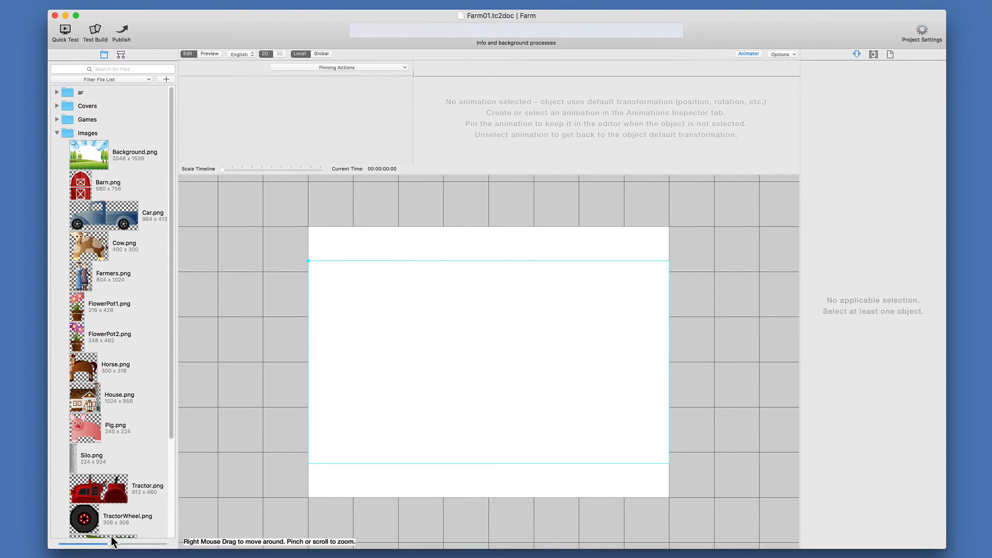
{"action": "left_click", "coordinate": [91, 242]}
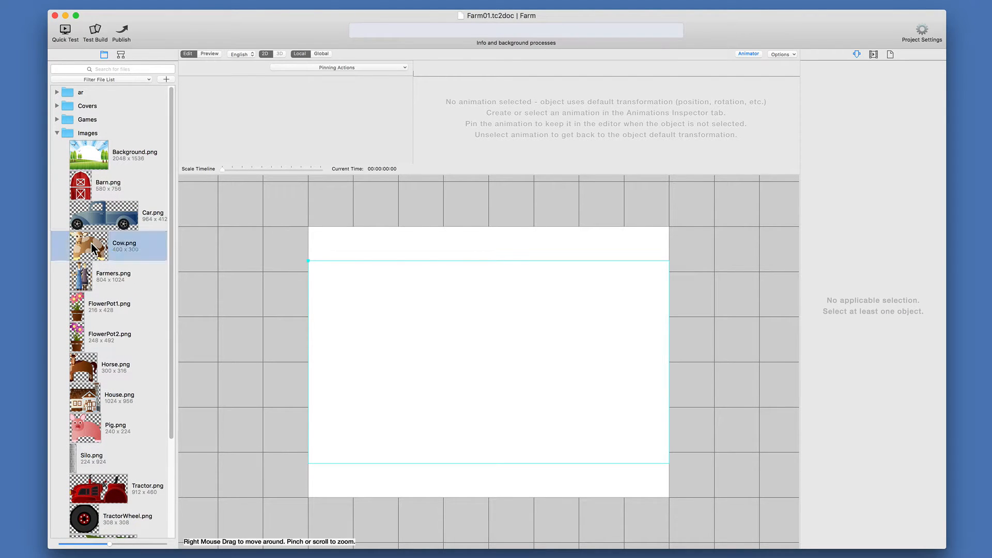
{"action": "left_click", "coordinate": [100, 216]}
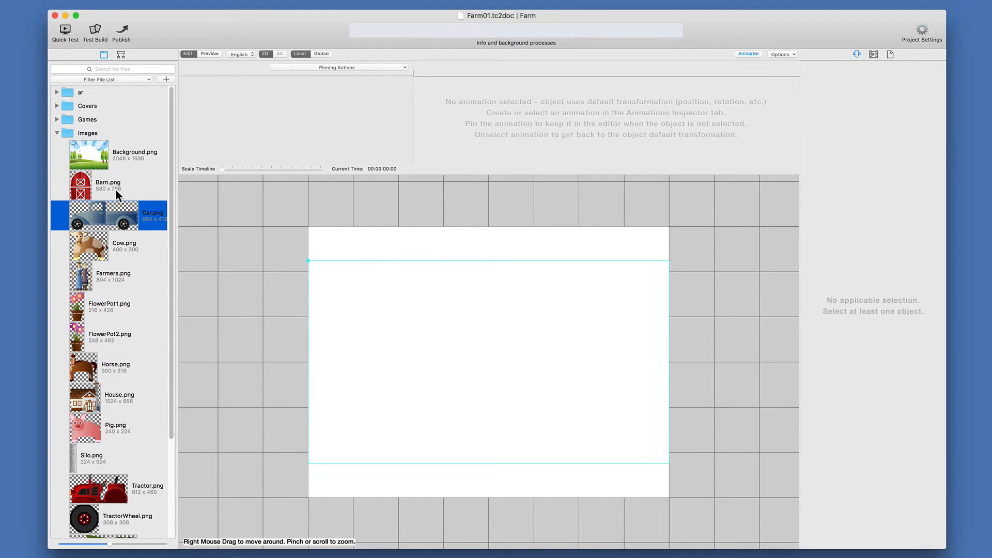
{"action": "left_click", "coordinate": [107, 166]}
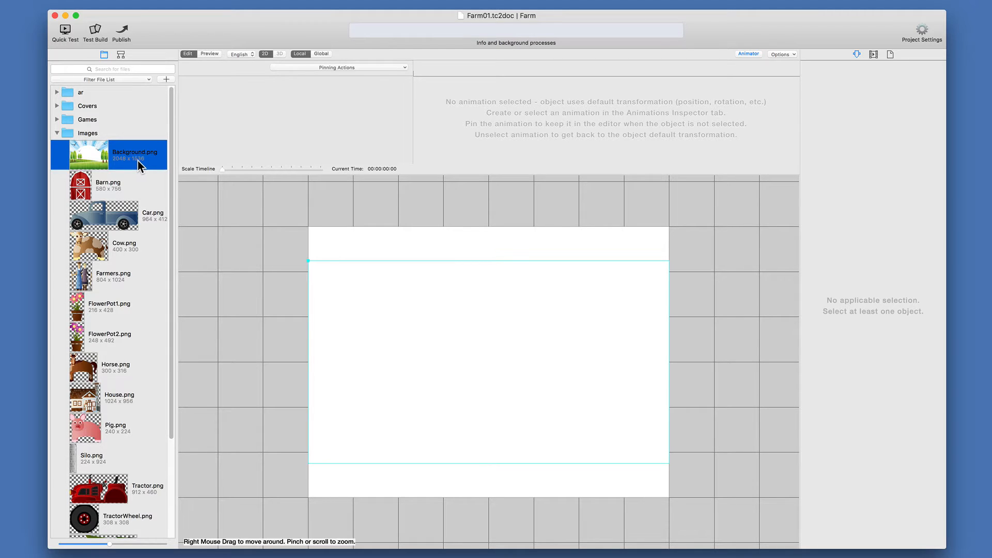
Step: Choose Landscape as the project's orientation and save the project settings
{"action": "left_click", "coordinate": [918, 30]}
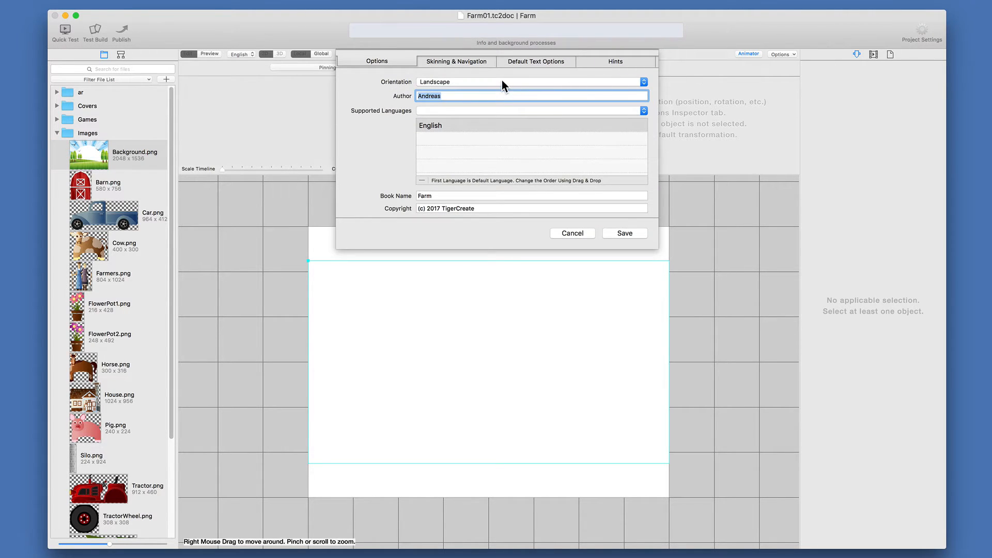
{"action": "left_click", "coordinate": [501, 80]}
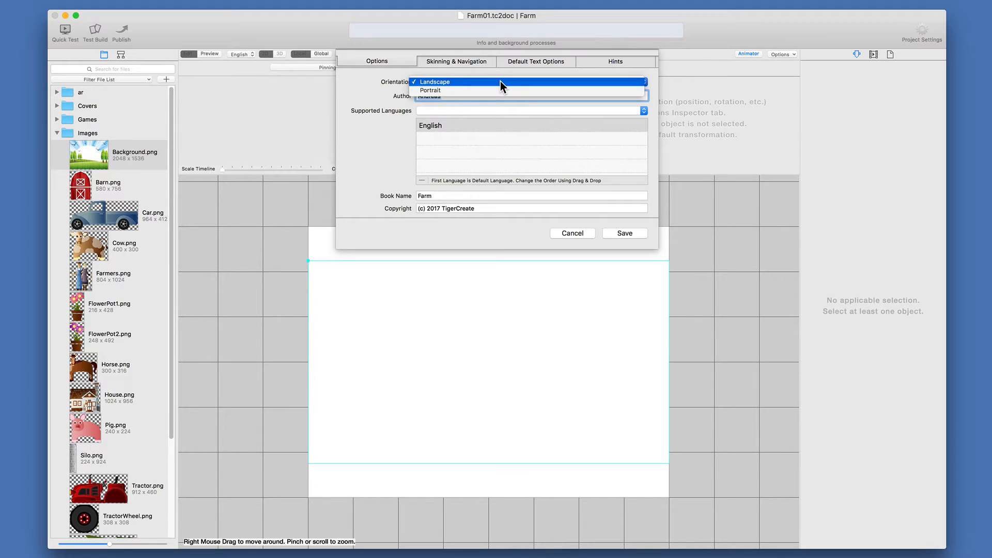
{"action": "left_click", "coordinate": [500, 82]}
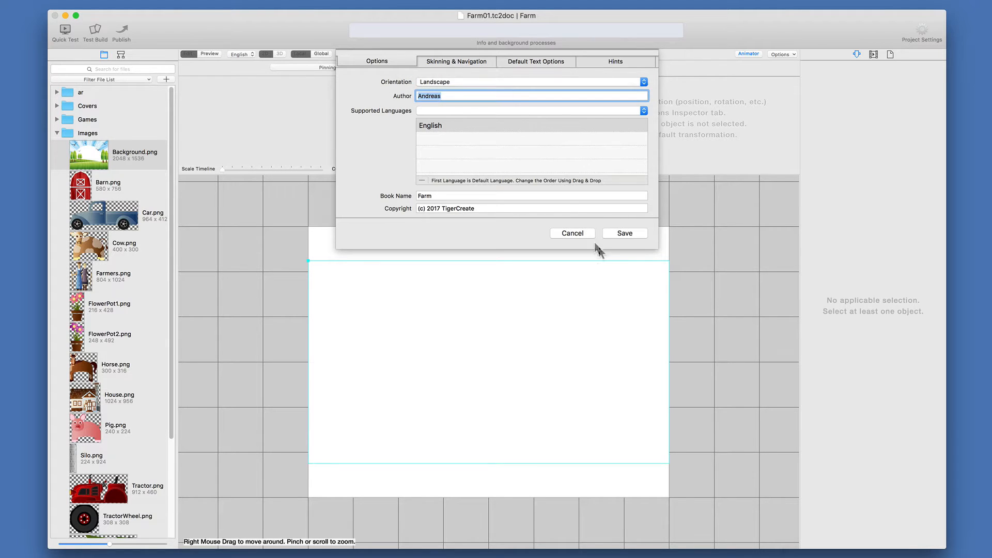
{"action": "left_click", "coordinate": [622, 233]}
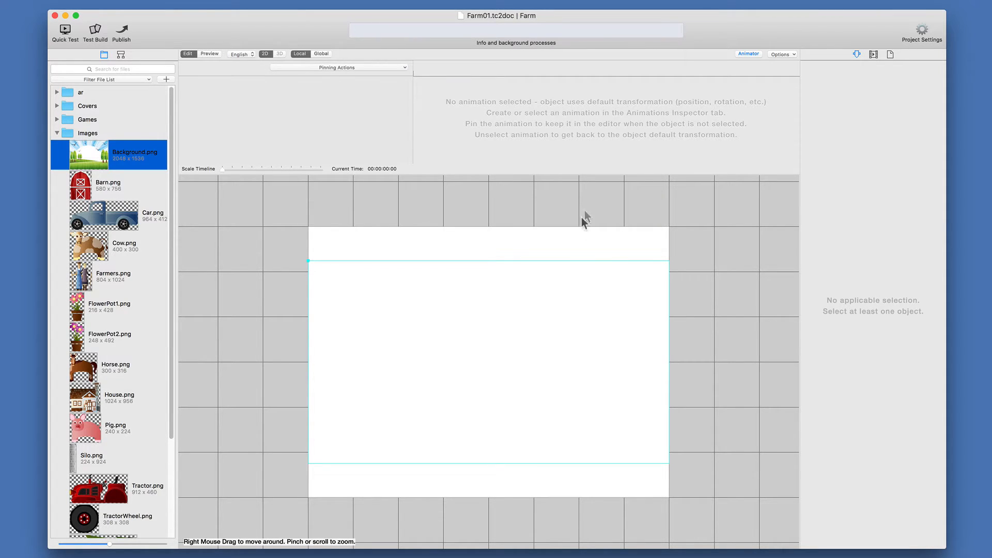
Step: Show the scene properties and collapse the Sounds, Start Animations, Physics, Augmented Reality, Navigation and Skinning sections
{"action": "left_click", "coordinate": [891, 55]}
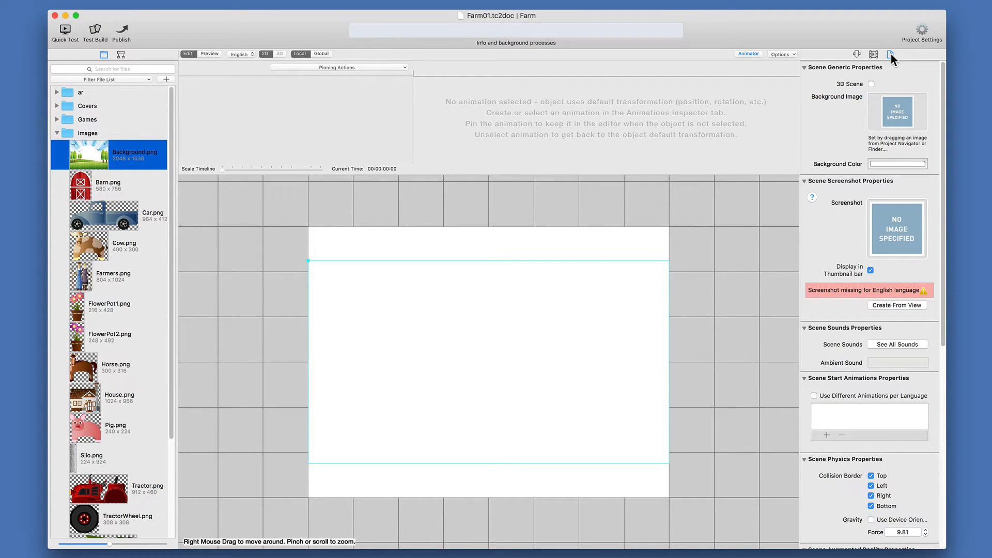
{"action": "left_click", "coordinate": [804, 328]}
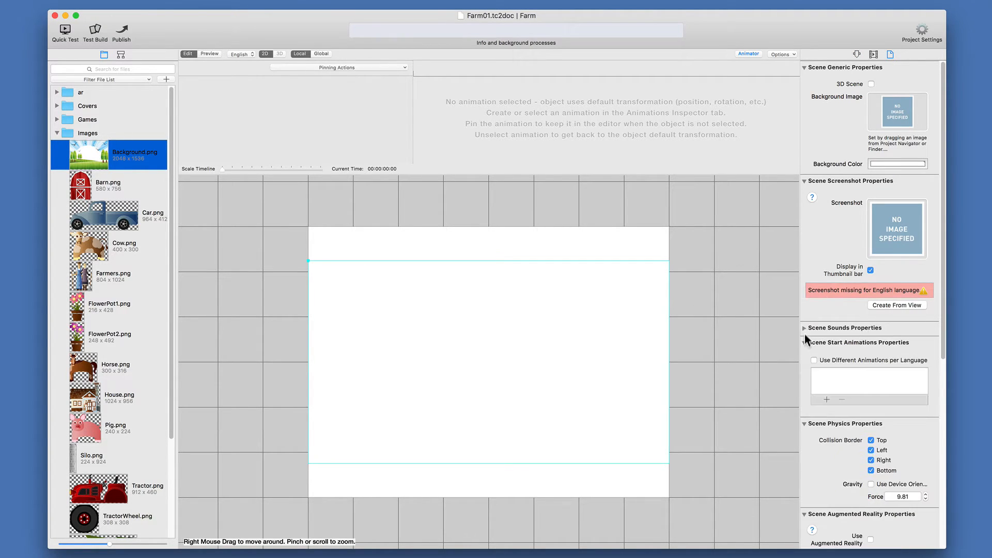
{"action": "left_click", "coordinate": [804, 343]}
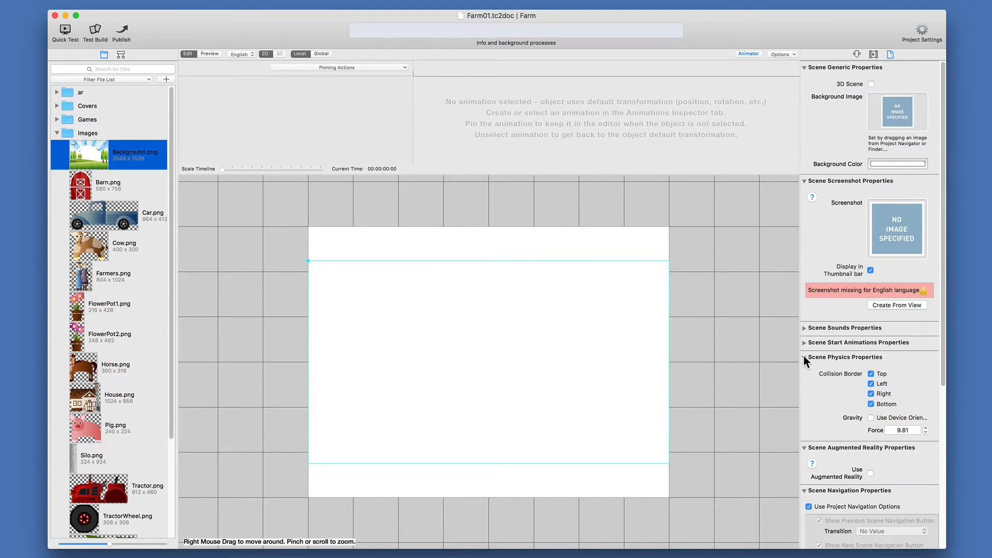
{"action": "left_click", "coordinate": [804, 357]}
{"action": "left_click", "coordinate": [804, 372]}
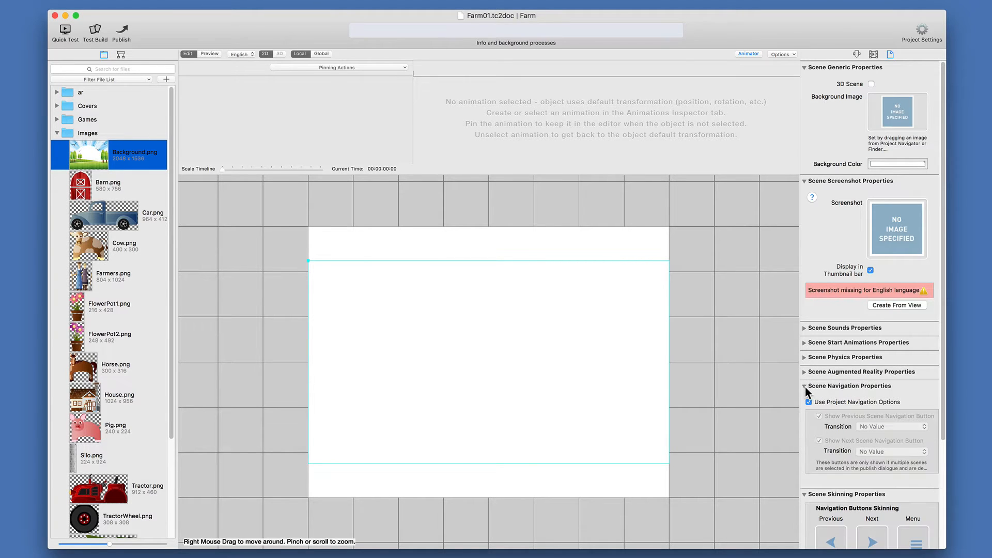
{"action": "left_click", "coordinate": [804, 387]}
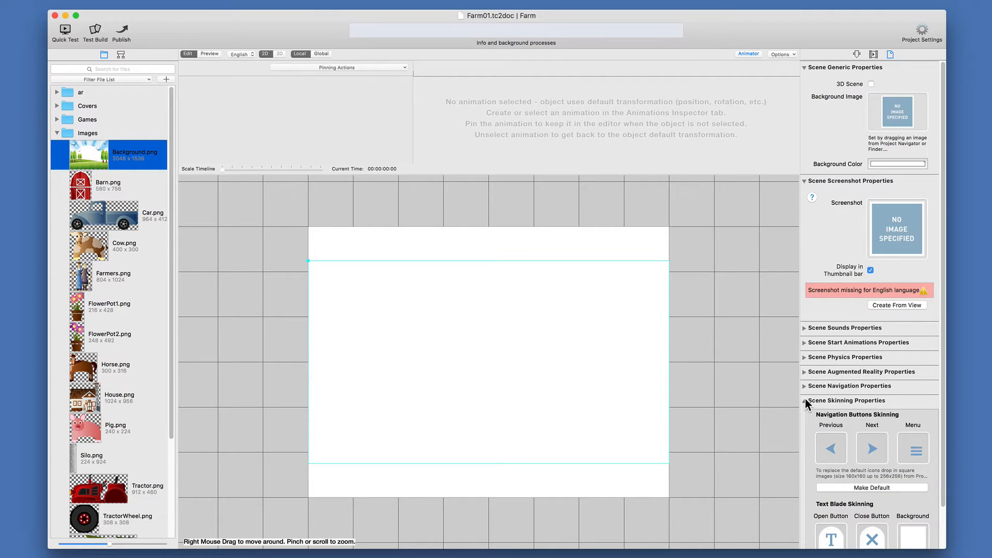
{"action": "left_click", "coordinate": [805, 401]}
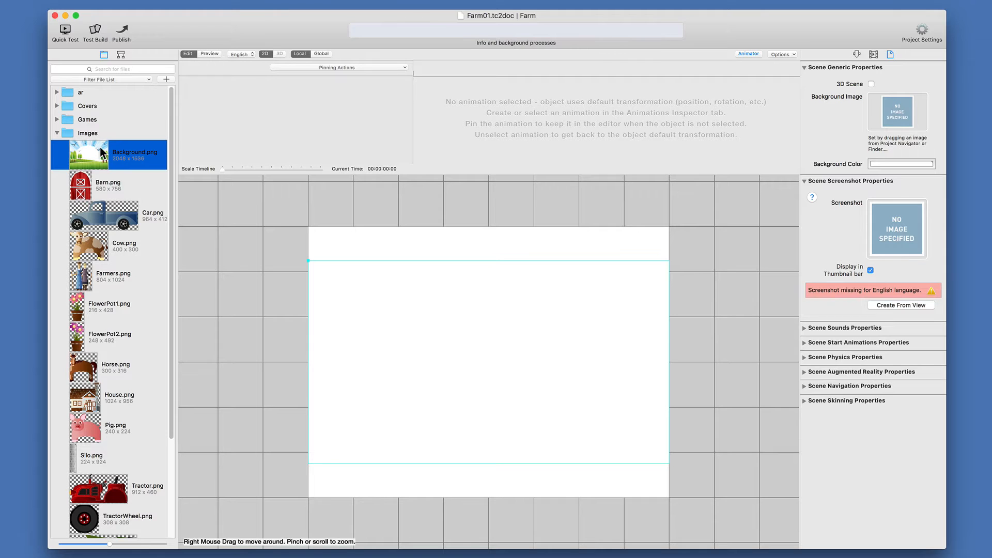
Step: Set Background.png as the scene's background image, and place Barn.png at about position 1313, 866 with its object properties shown
{"action": "left_click_drag", "start_coordinate": [103, 154], "coordinate": [894, 111]}
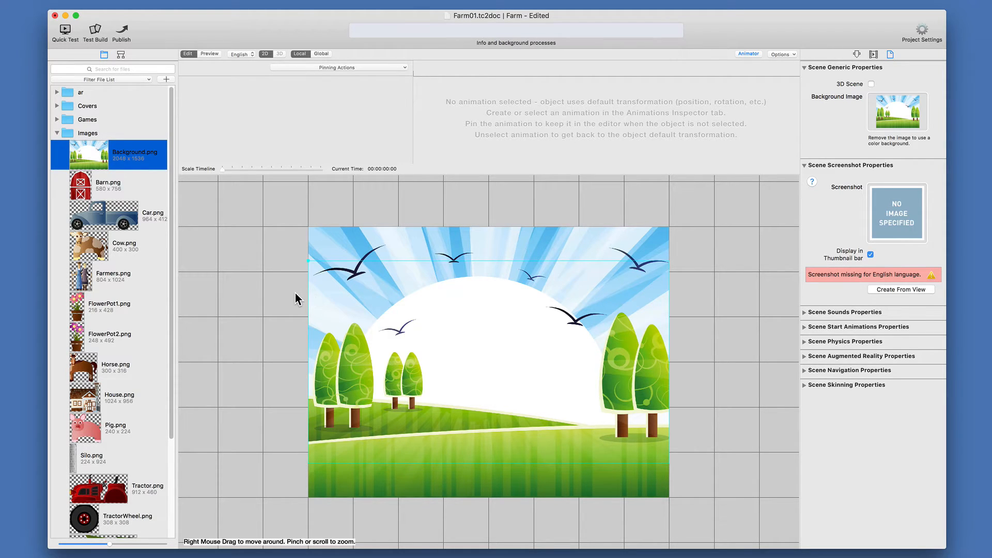
{"action": "left_click_drag", "start_coordinate": [87, 191], "coordinate": [540, 378]}
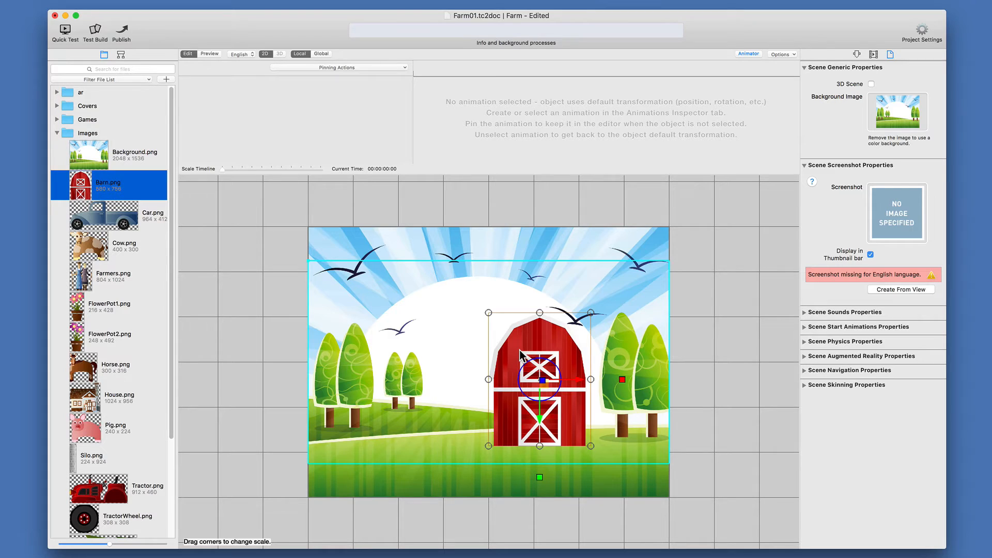
{"action": "left_click", "coordinate": [858, 55]}
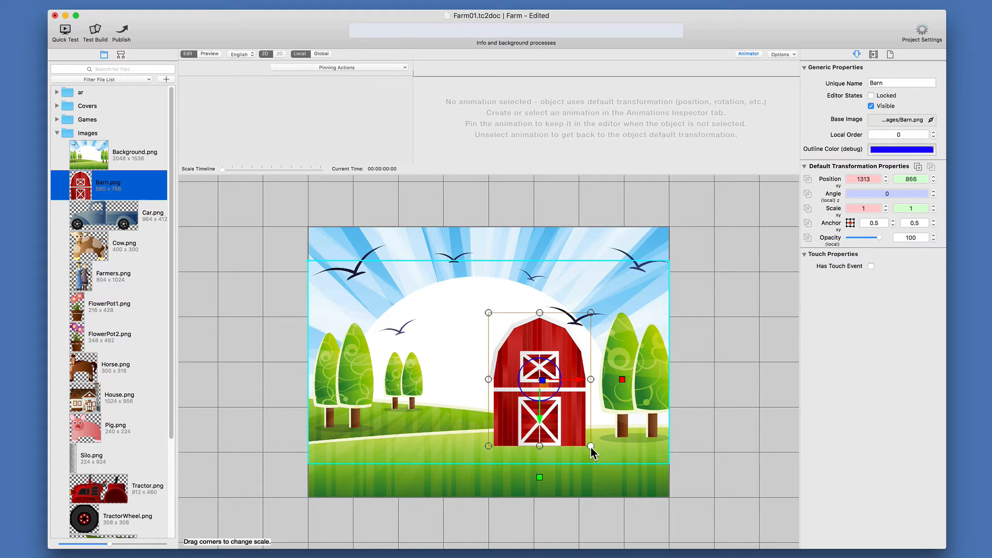
Step: Scale the barn down proportionally to about 0.755
{"action": "left_click_drag", "start_coordinate": [590, 446], "coordinate": [566, 416]}
Step: Try stretching the barn to a scale of about 1.61 by 0.61 and rotating it to about 352.66°, undoing each change
{"action": "left_click_drag", "start_coordinate": [597, 363], "coordinate": [641, 363]}
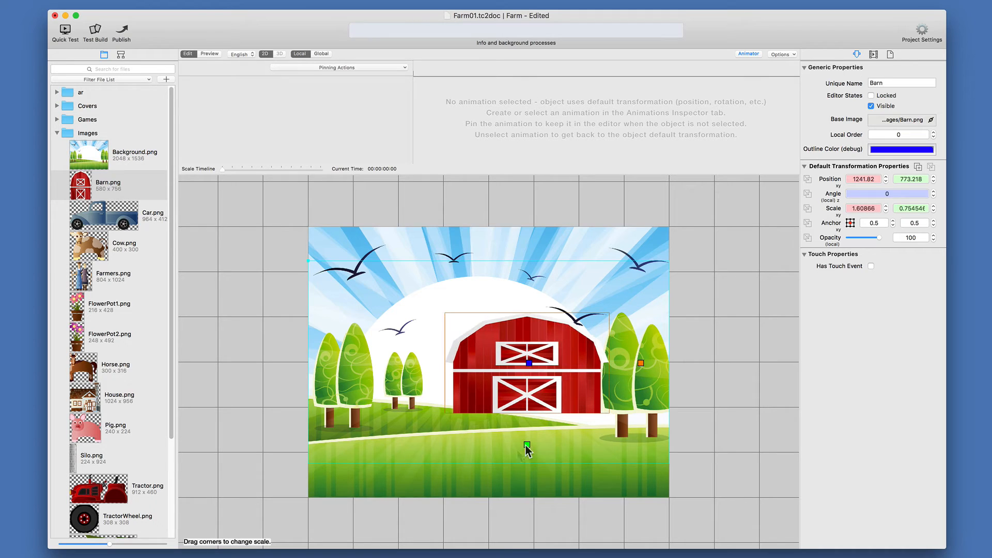
{"action": "mouse_move", "coordinate": [526, 446]}
{"action": "left_mouse_down"}
{"action": "mouse_move", "coordinate": [529, 496]}
{"action": "mouse_move", "coordinate": [529, 436]}
{"action": "left_mouse_up"}
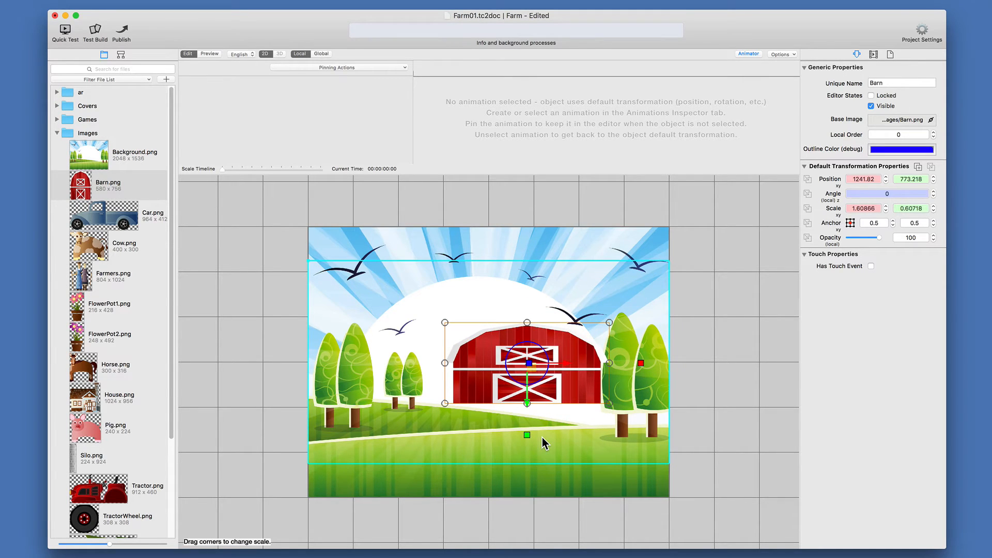
{"action": "key", "text": "super+z"}
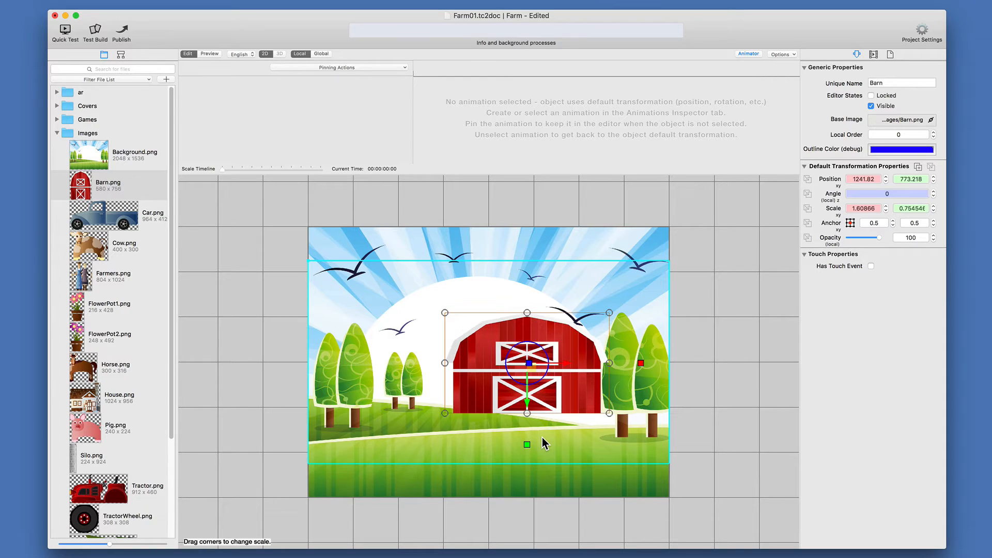
{"action": "key", "text": "super+z"}
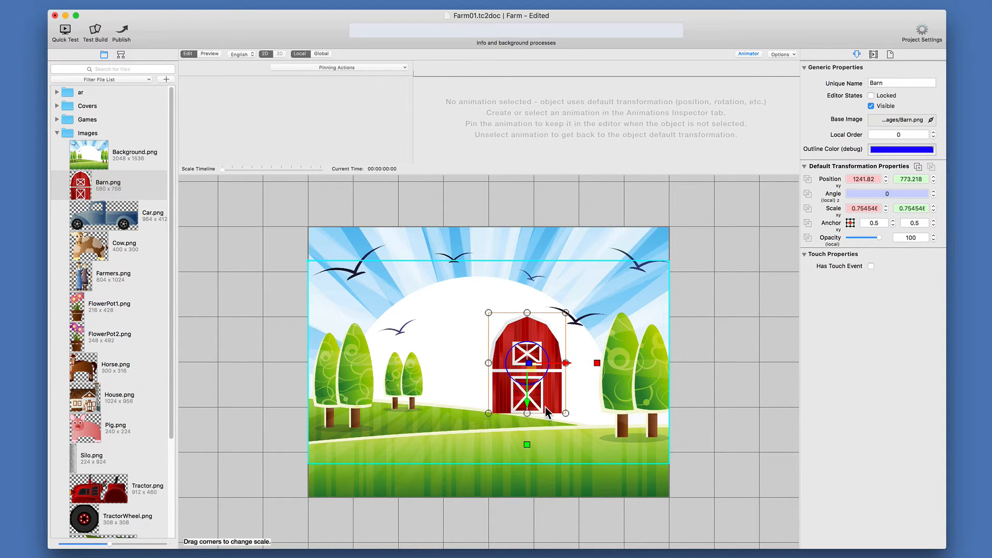
{"action": "left_click_drag", "start_coordinate": [597, 363], "coordinate": [618, 445]}
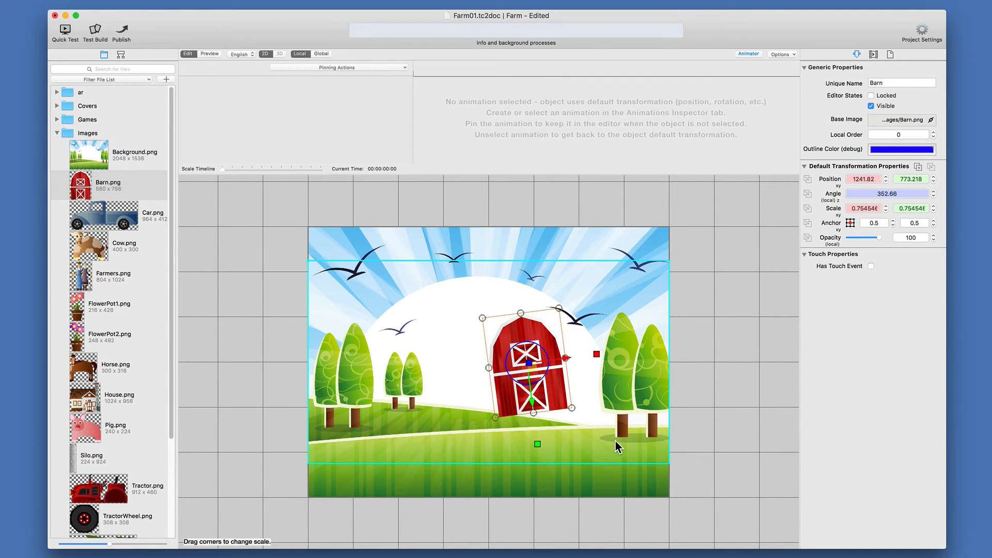
{"action": "key", "text": "super+z"}
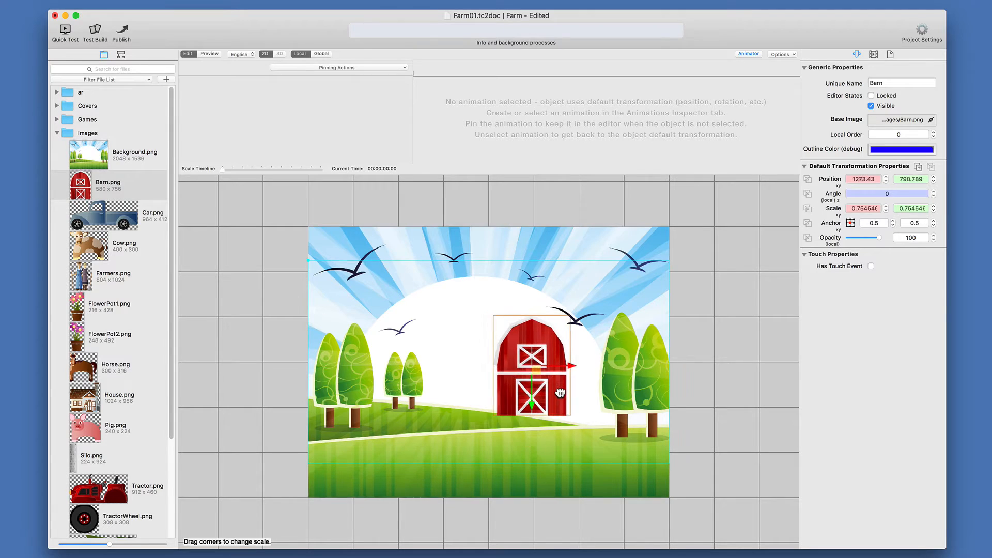
Step: Move the barn onto the grass at about position 1289, 840 and deselect it
{"action": "left_click_drag", "start_coordinate": [560, 393], "coordinate": [563, 402]}
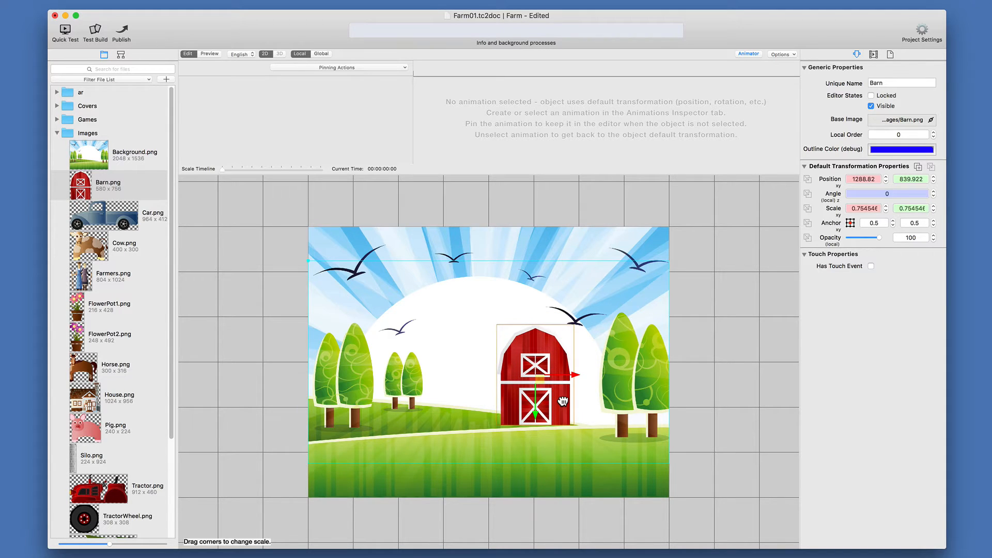
{"action": "left_click", "coordinate": [572, 449]}
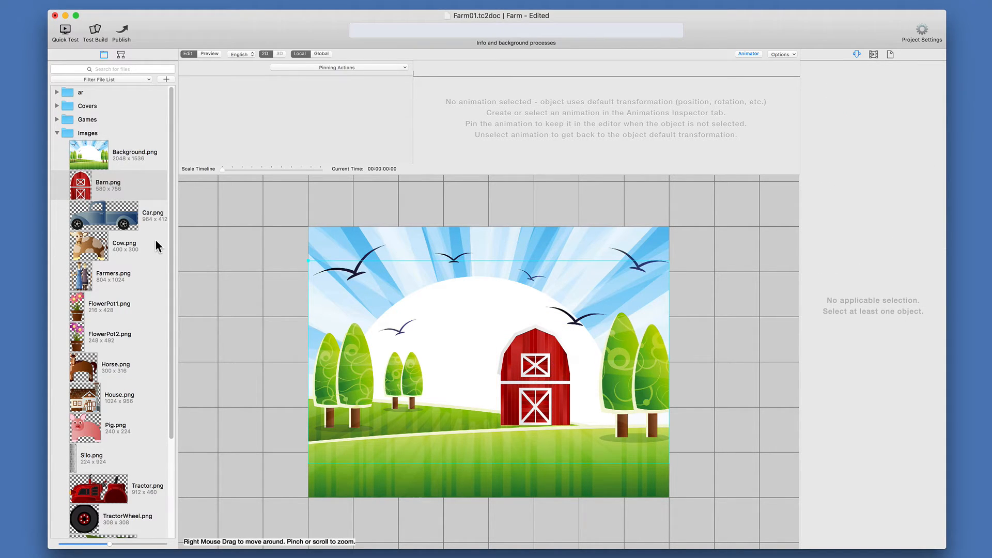
Step: Place Farmers.png from the Images folder in the scene at about position 785, 783, beside the barn
{"action": "scroll", "coordinate": [113, 348], "scroll_direction": "down", "scroll_amount": 5}
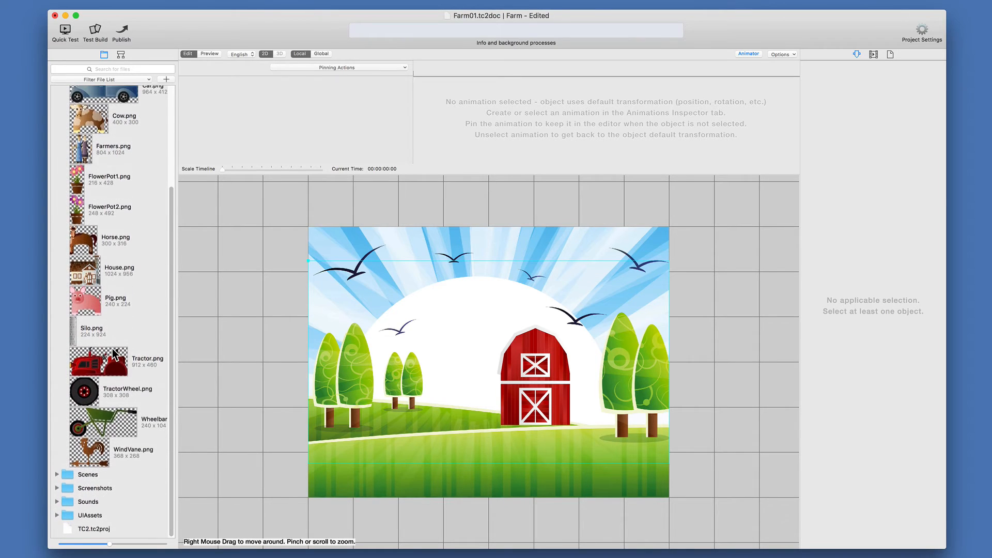
{"action": "scroll", "coordinate": [113, 348], "scroll_direction": "up", "scroll_amount": 5}
{"action": "left_click", "coordinate": [76, 278]}
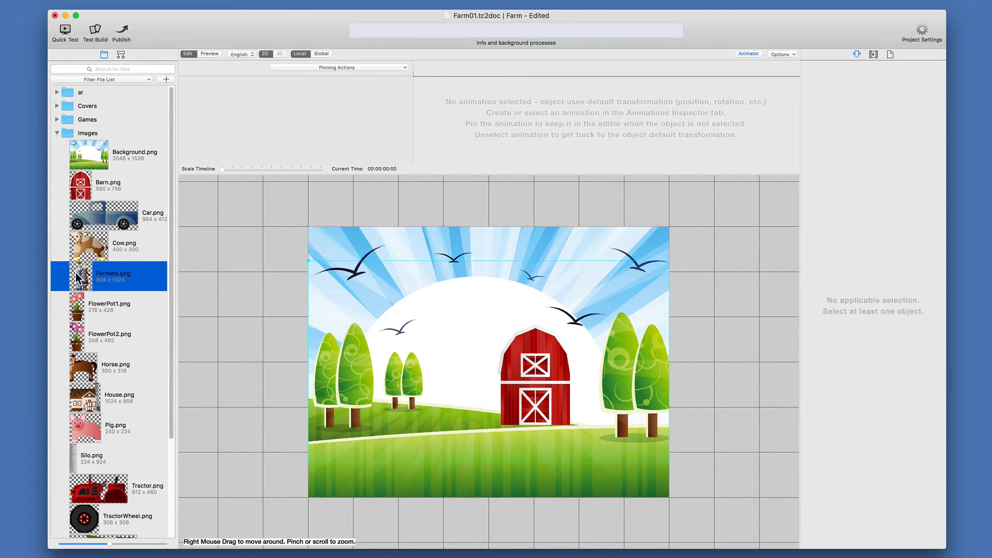
{"action": "left_click_drag", "start_coordinate": [77, 278], "coordinate": [466, 330]}
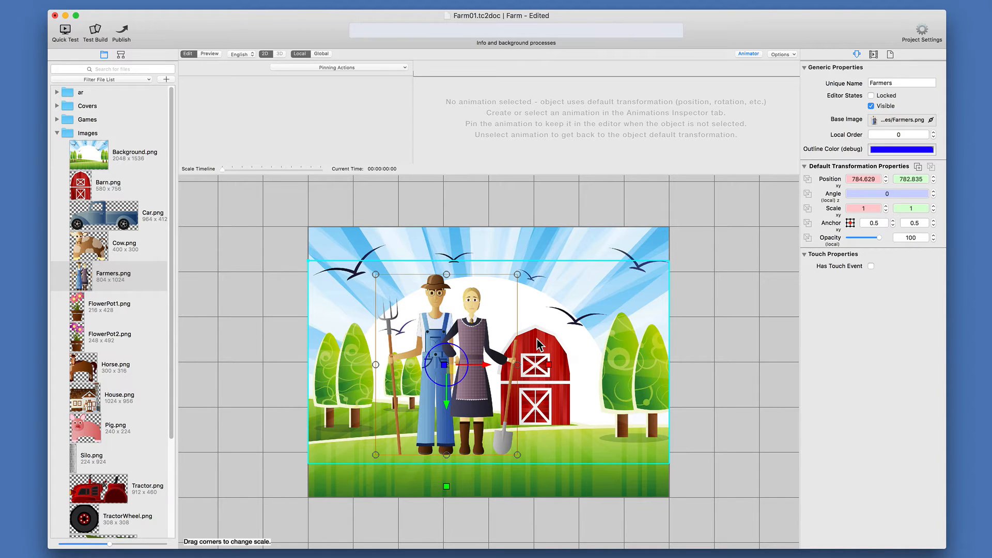
Step: Try bringing the barn in front of the farmers by setting its local order to 2
{"action": "left_click", "coordinate": [537, 340]}
{"action": "left_click", "coordinate": [479, 335]}
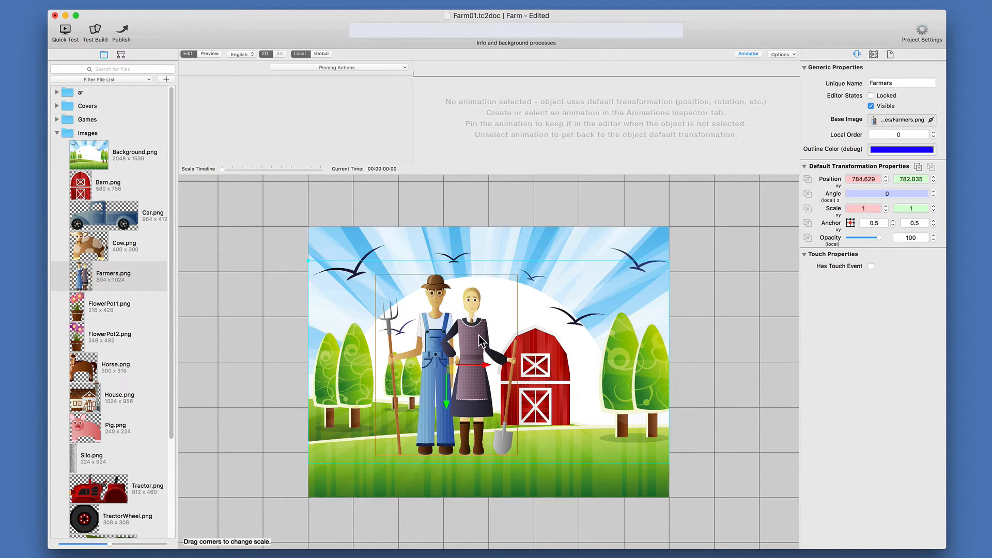
{"action": "left_click", "coordinate": [547, 341]}
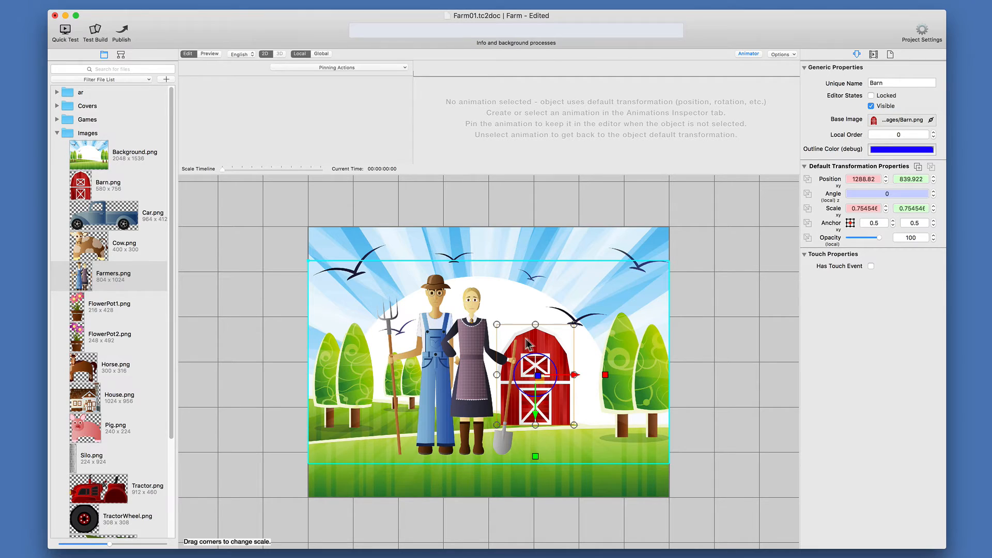
{"action": "left_click", "coordinate": [933, 132]}
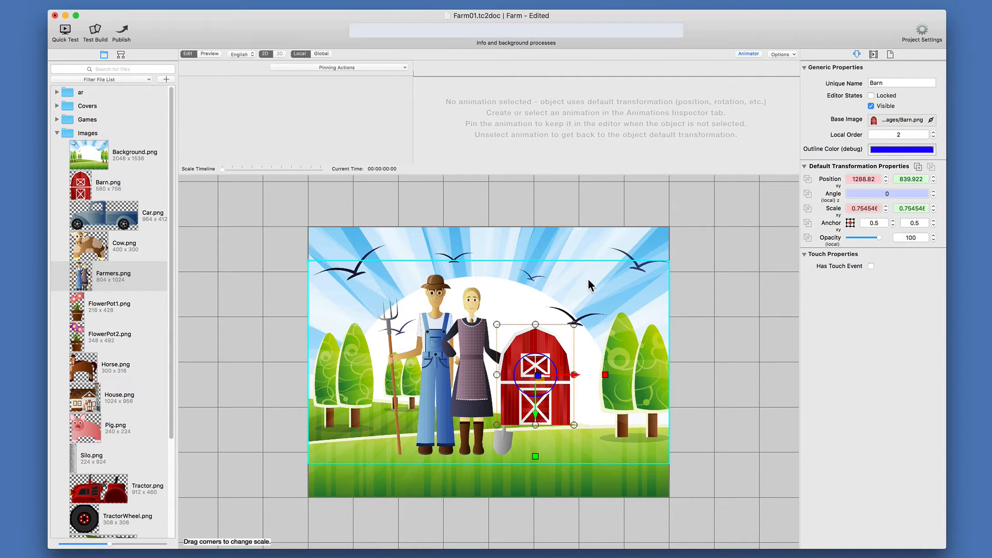
Step: Set the barn's local order to 1 and the farmers' local order to 2, leaving the barn selected
{"action": "left_click", "coordinate": [457, 325]}
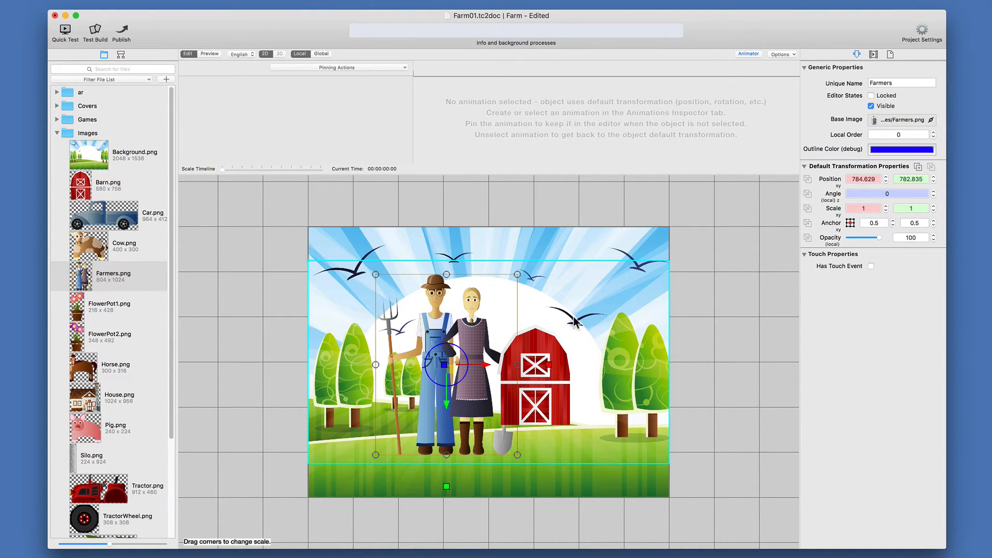
{"action": "left_click", "coordinate": [535, 337]}
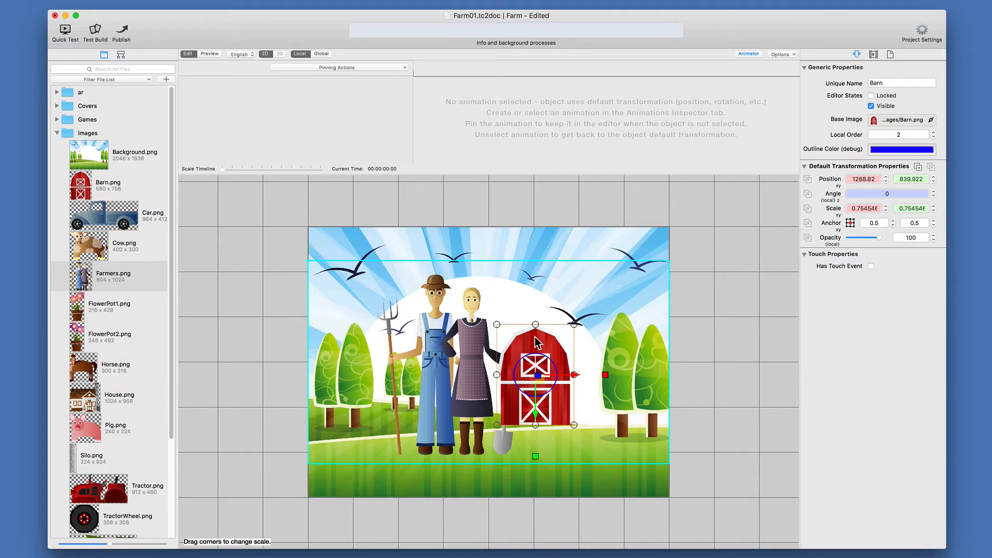
{"action": "left_click", "coordinate": [933, 137]}
{"action": "left_click", "coordinate": [473, 347]}
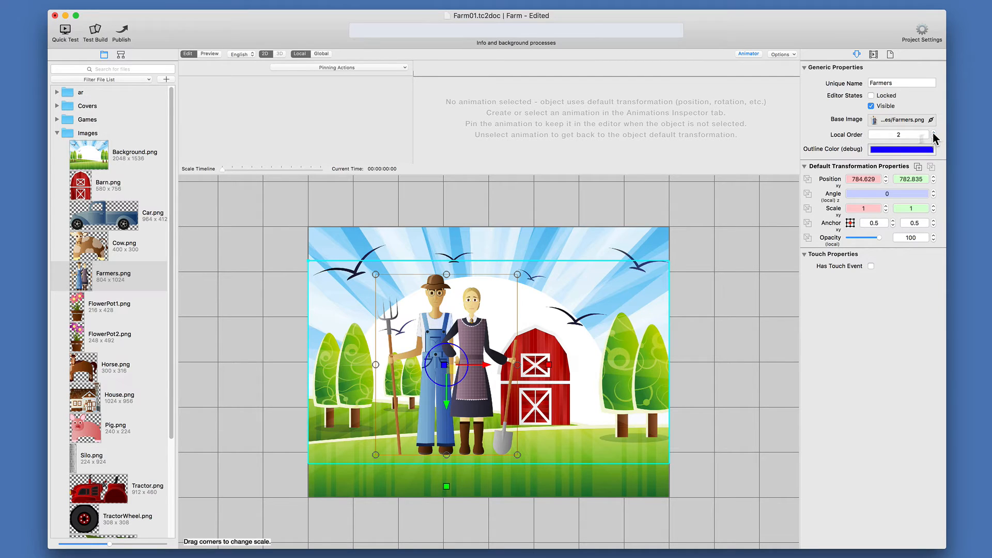
{"action": "left_click", "coordinate": [562, 349]}
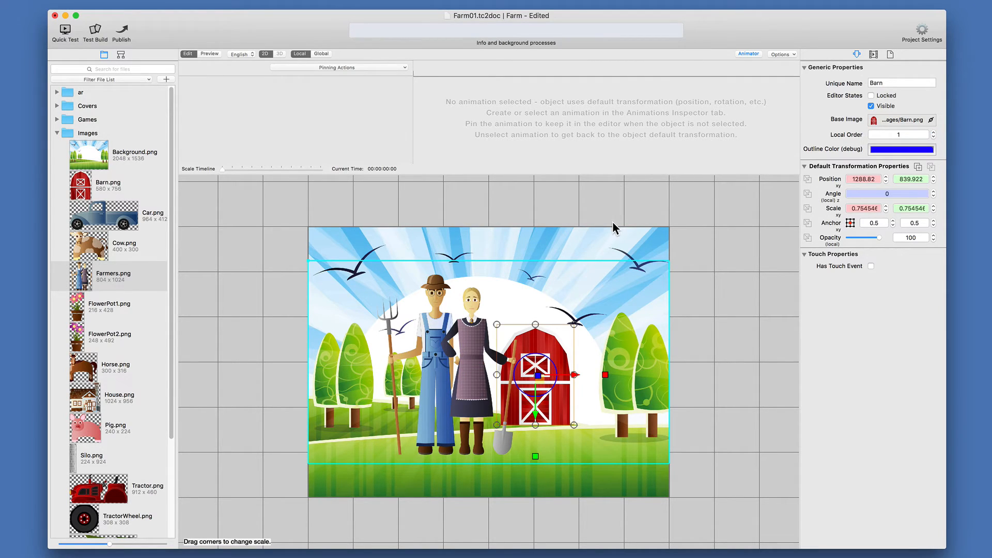
Step: Show the Scene Navigator's object list with larger thumbnails and widen its panel
{"action": "left_click", "coordinate": [120, 54]}
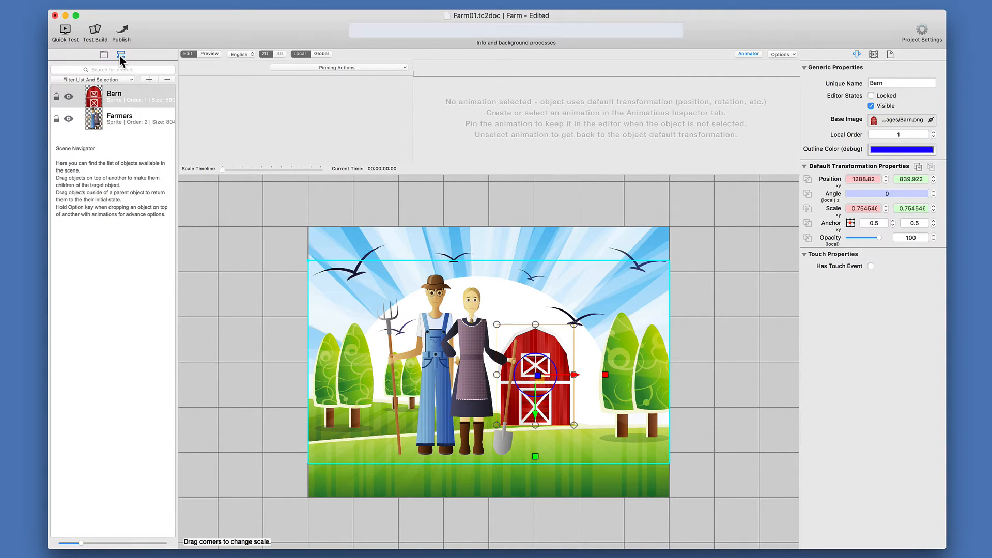
{"action": "left_click_drag", "start_coordinate": [81, 543], "coordinate": [109, 543]}
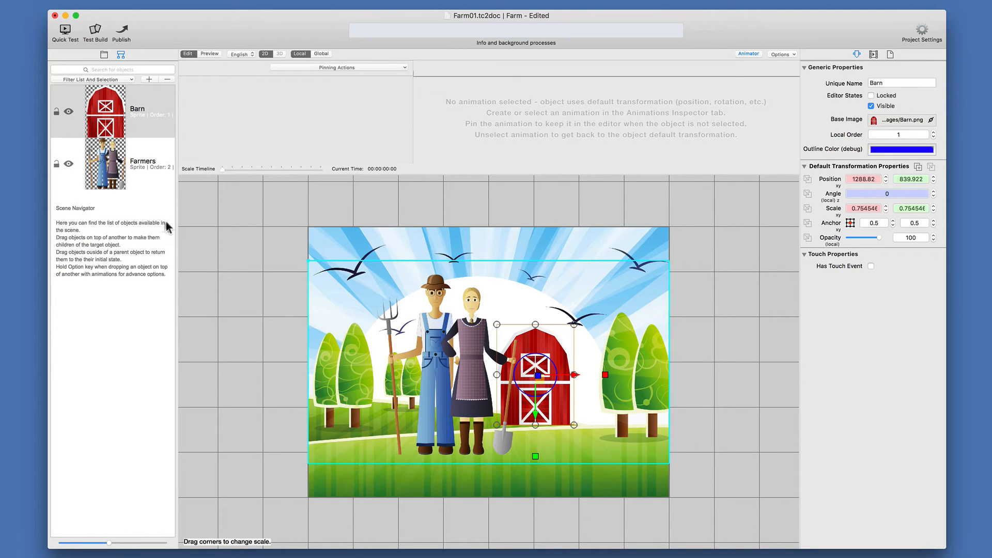
{"action": "left_click_drag", "start_coordinate": [178, 216], "coordinate": [206, 221]}
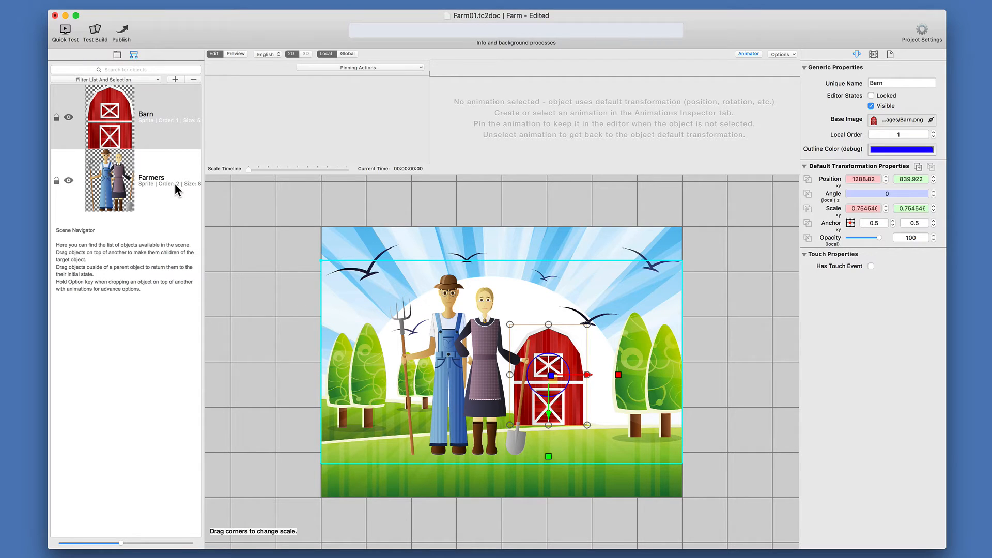
Step: Raise the barn's local order to 3, and set it back to 1
{"action": "left_click", "coordinate": [933, 133]}
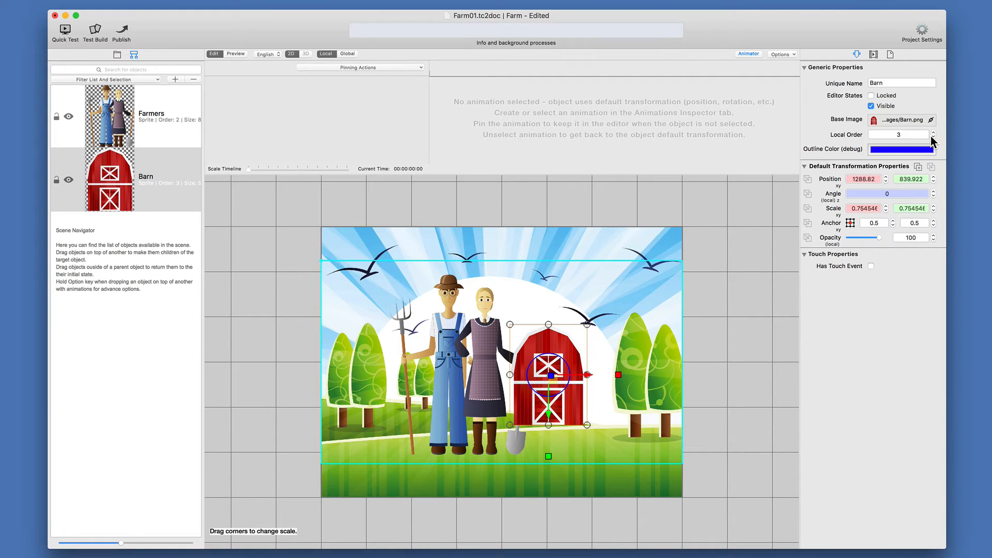
{"action": "left_click", "coordinate": [933, 137]}
{"action": "left_click", "coordinate": [933, 136]}
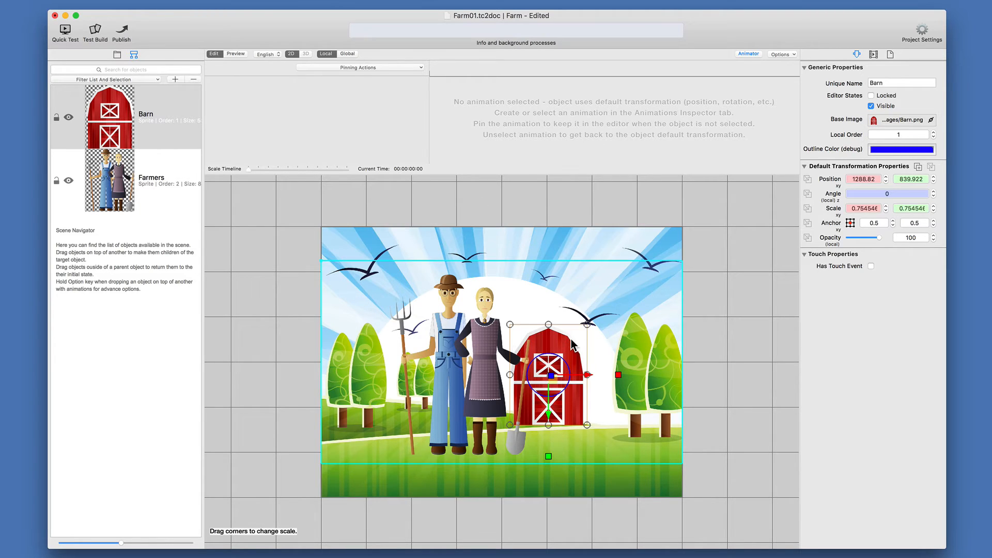
Step: Set the barn's scale to 0.7 in both x and y, and move it to about position 1304, 857
{"action": "left_click", "coordinate": [861, 208]}
{"action": "key", "text": "Delete"}
{"action": "key", "text": "Tab"}
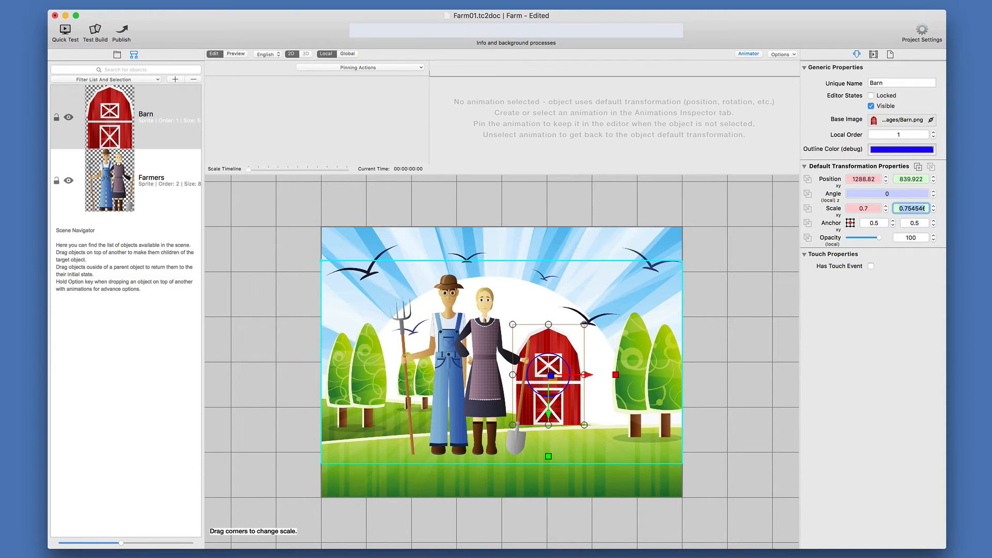
{"action": "key", "text": "BackSpace"}
{"action": "key", "text": "Return"}
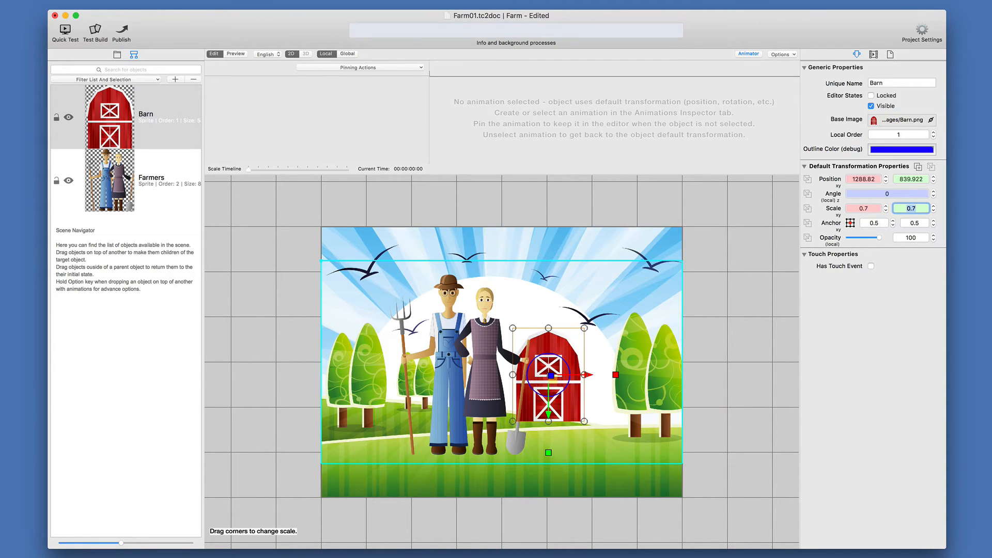
{"action": "left_click_drag", "start_coordinate": [552, 343], "coordinate": [555, 346]}
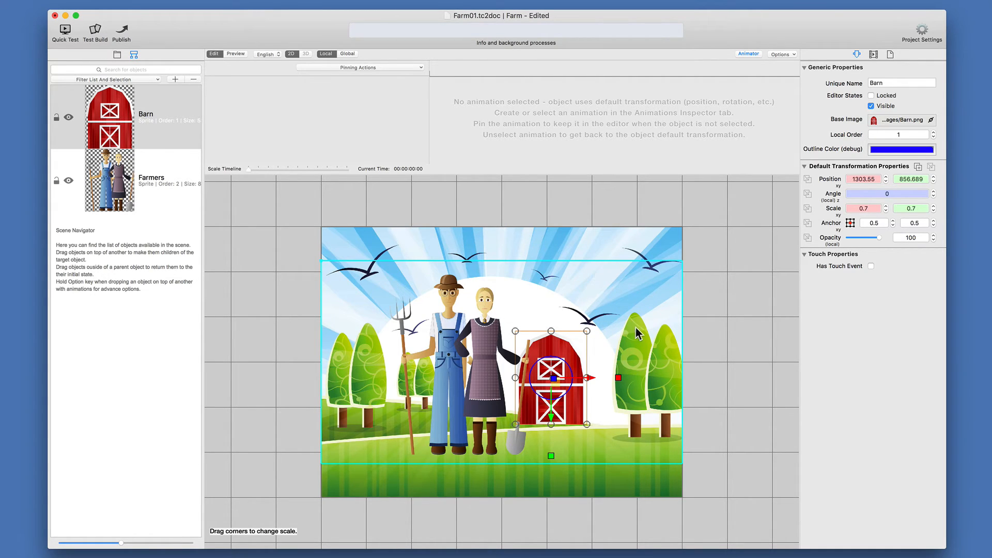
Step: Show the scene properties, and switch to Finder to expand the Scenes folder inside the Farm project folder
{"action": "left_click", "coordinate": [889, 53]}
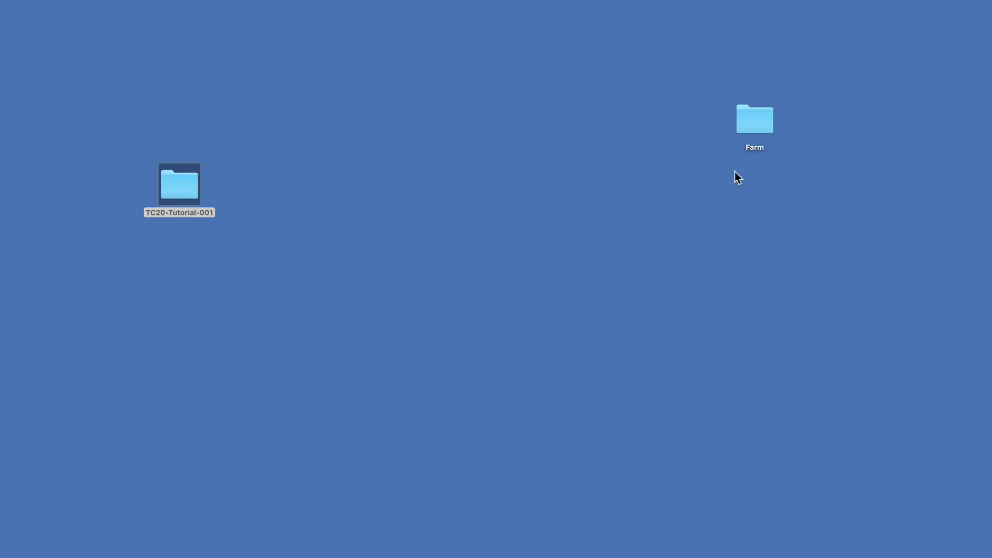
{"action": "double_click", "coordinate": [751, 121]}
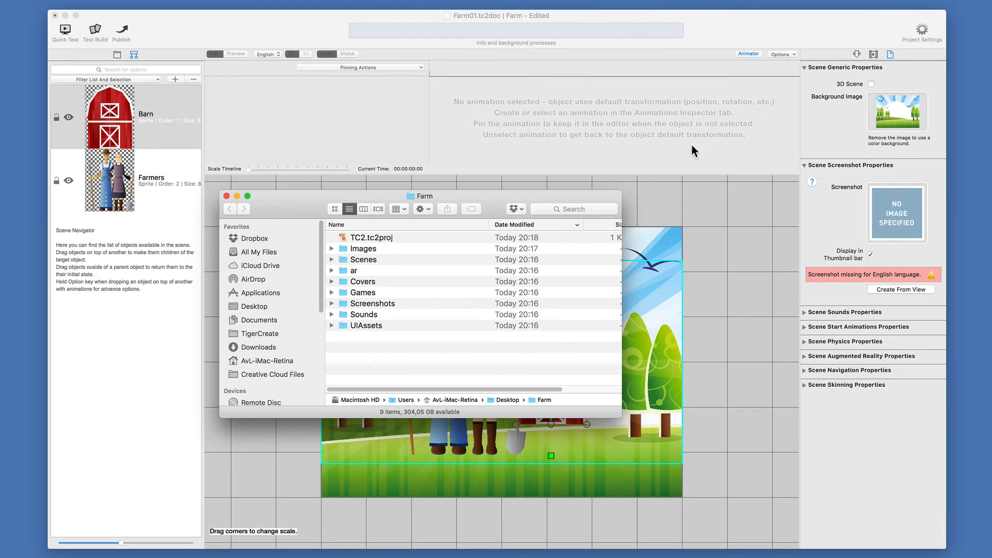
{"action": "left_click_drag", "start_coordinate": [596, 192], "coordinate": [384, 287]}
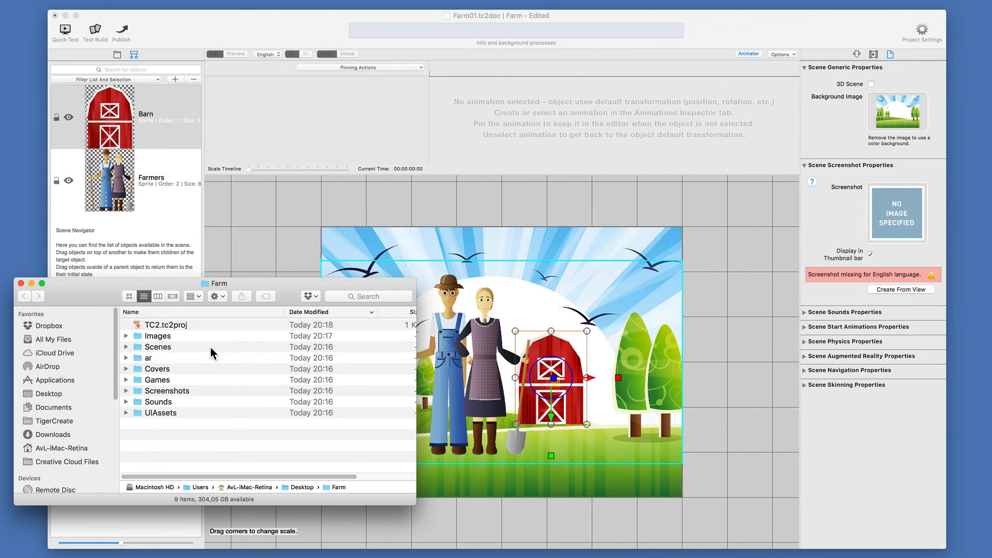
{"action": "left_click", "coordinate": [126, 347]}
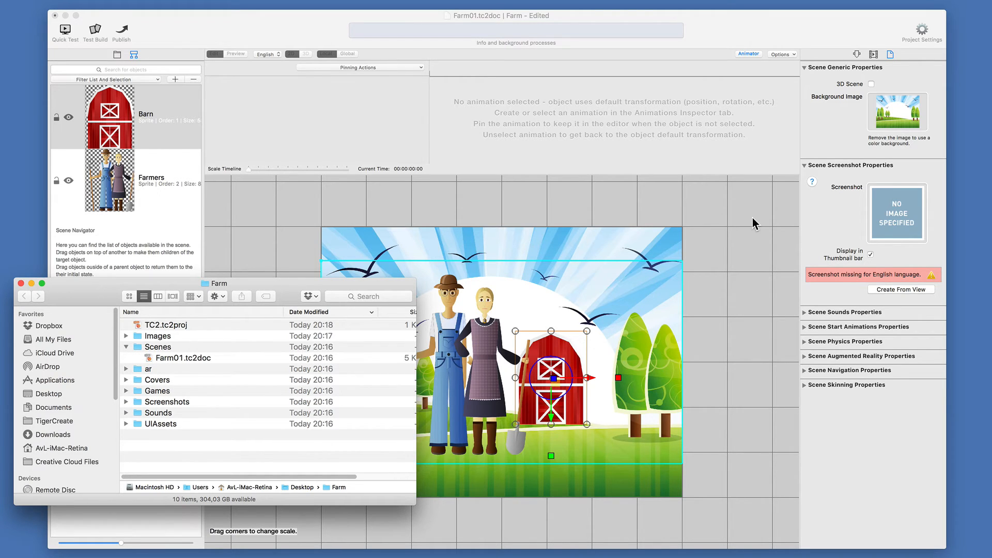
Step: Switch back to TigerCreate and create the scene's screenshot from the current view
{"action": "left_click", "coordinate": [726, 221]}
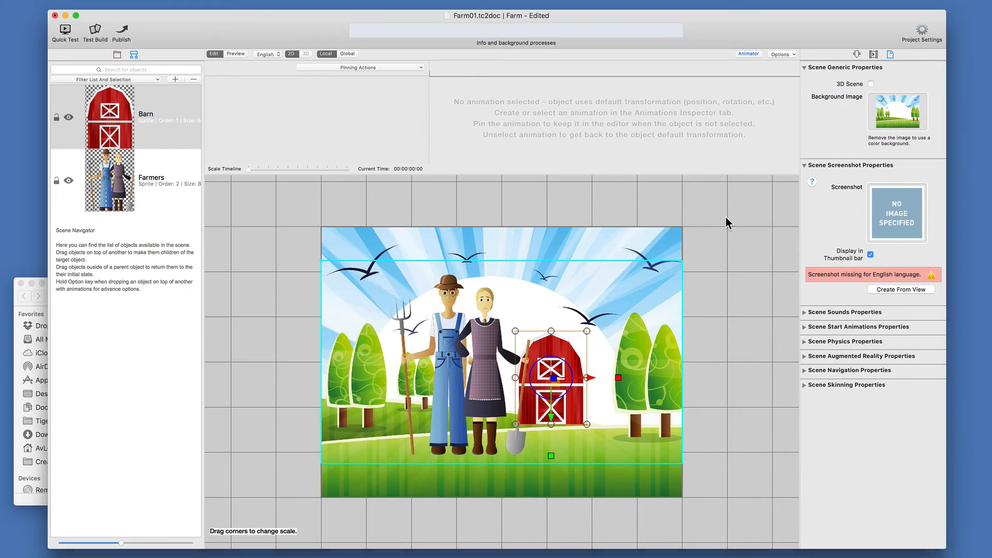
{"action": "left_click", "coordinate": [890, 288]}
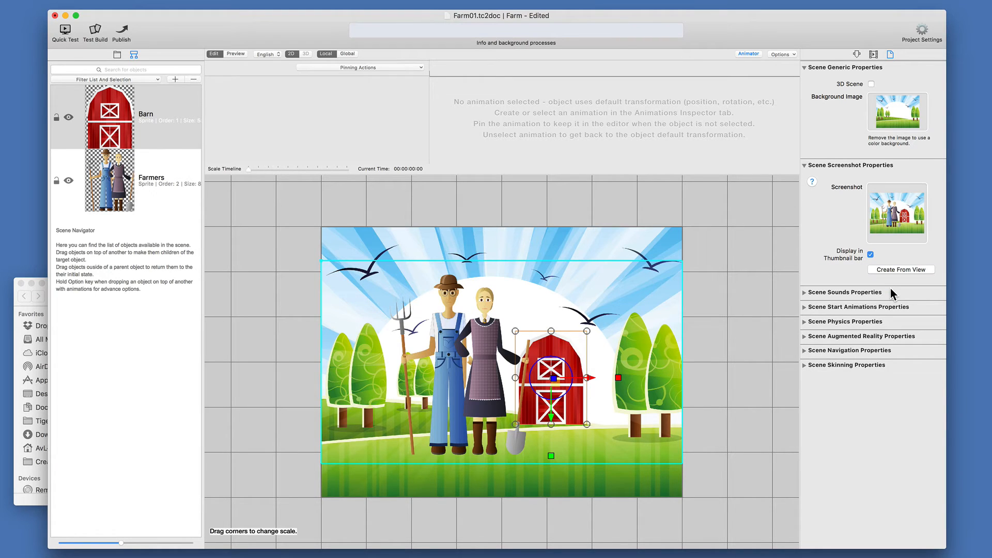
Step: Switch to Finder and open the Farm project's Scenes folder
{"action": "left_click", "coordinate": [14, 310]}
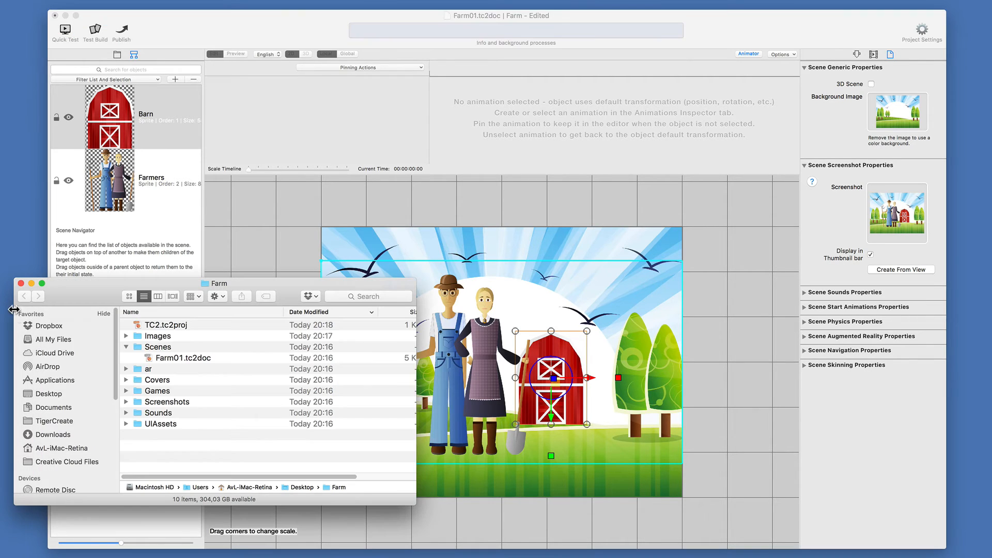
{"action": "left_click", "coordinate": [138, 350]}
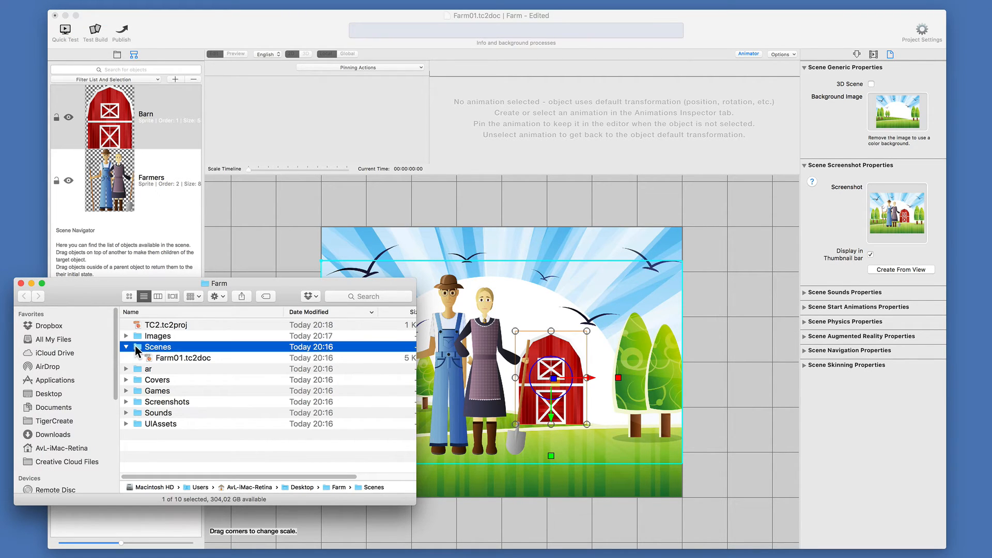
{"action": "double_click", "coordinate": [137, 349]}
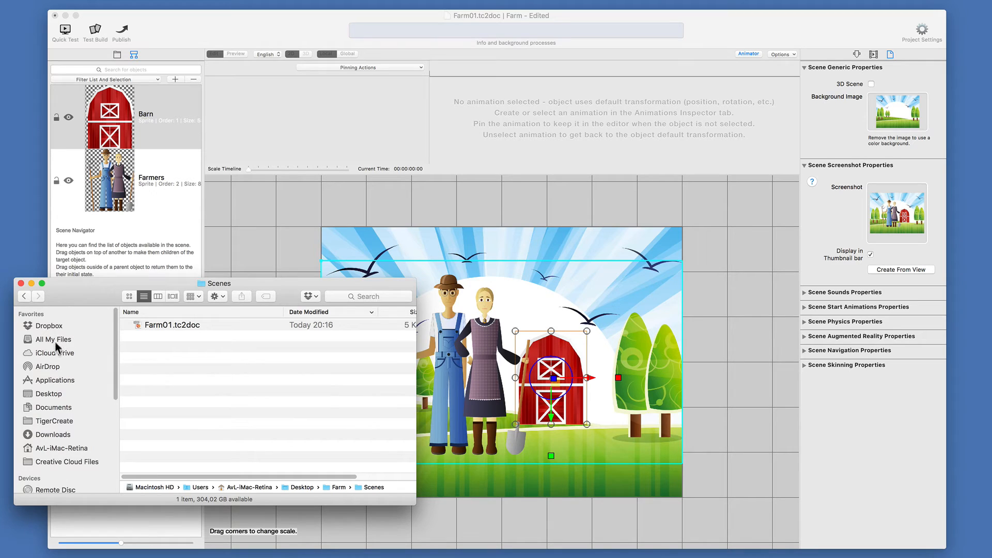
Step: Go back to the Farm folder in Finder, and switch to TigerCreate to save the Farm01 scene
{"action": "left_click", "coordinate": [24, 297]}
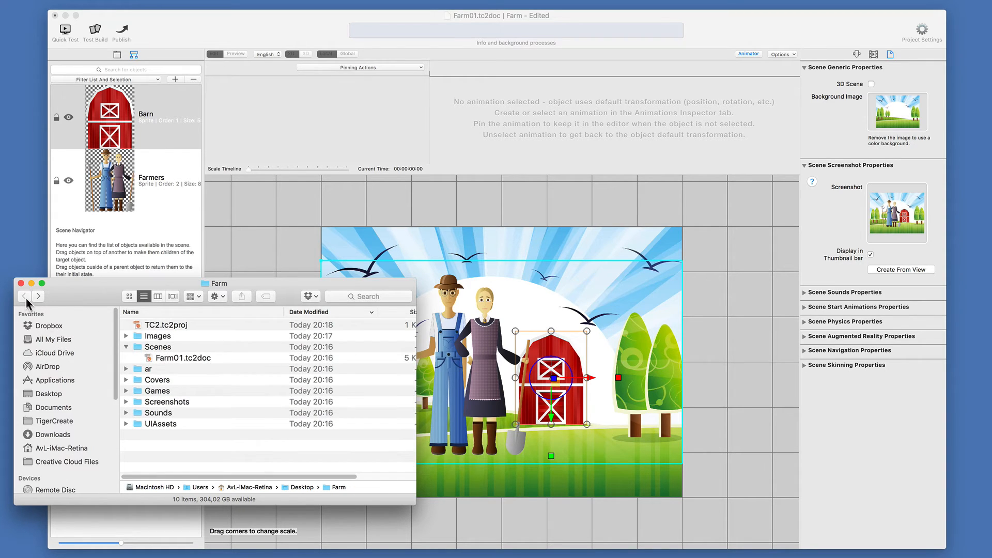
{"action": "left_click", "coordinate": [333, 28]}
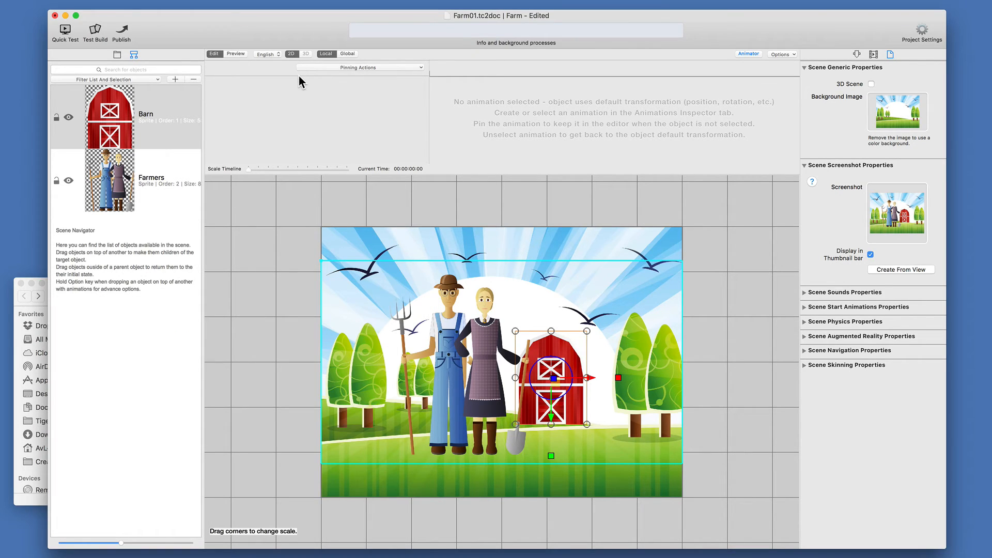
{"action": "key", "text": "super+s"}
Step: Show the project's file list and expand the Scenes folder to reveal Farm01.tc2doc
{"action": "left_click", "coordinate": [118, 53]}
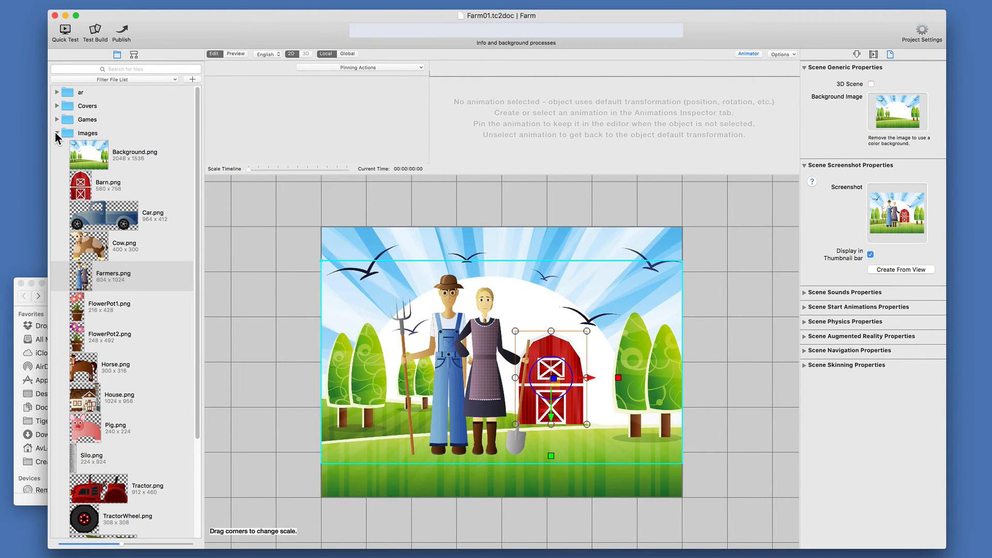
{"action": "scroll", "coordinate": [55, 131], "scroll_direction": "down", "scroll_amount": 5}
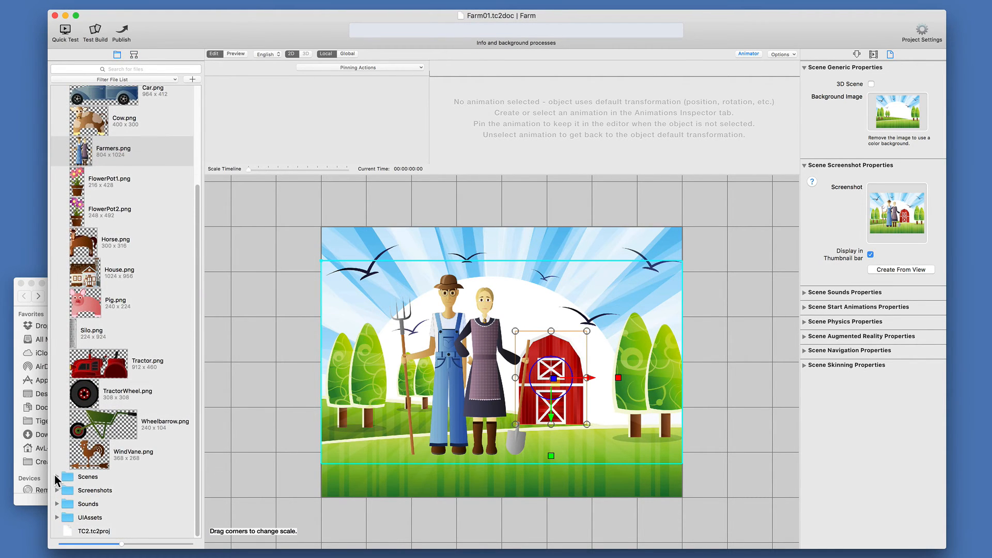
{"action": "left_click", "coordinate": [57, 477]}
{"action": "scroll", "coordinate": [77, 455], "scroll_direction": "down", "scroll_amount": 2}
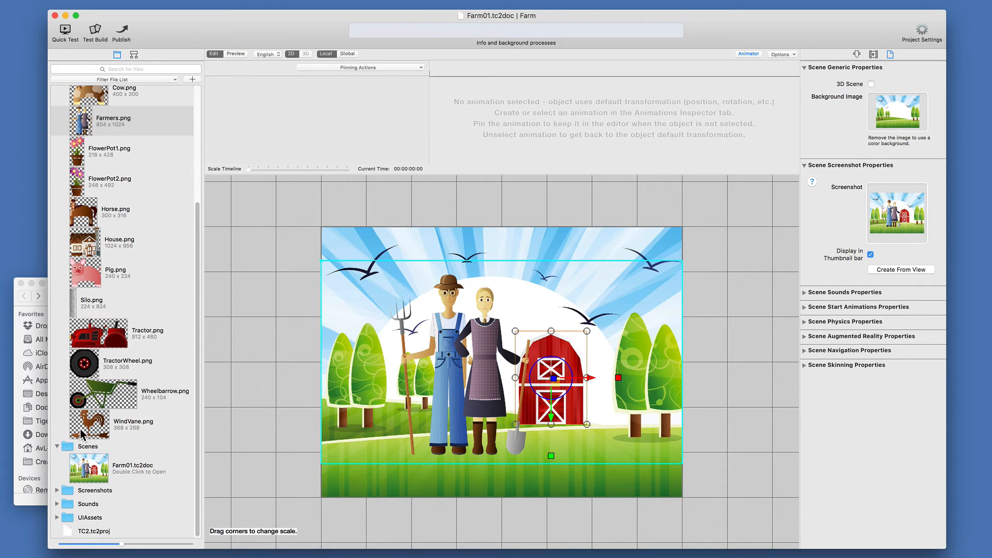
Step: Switch to Finder, open the Farm project's Scenes folder, and display its contents as icons
{"action": "left_click", "coordinate": [40, 504]}
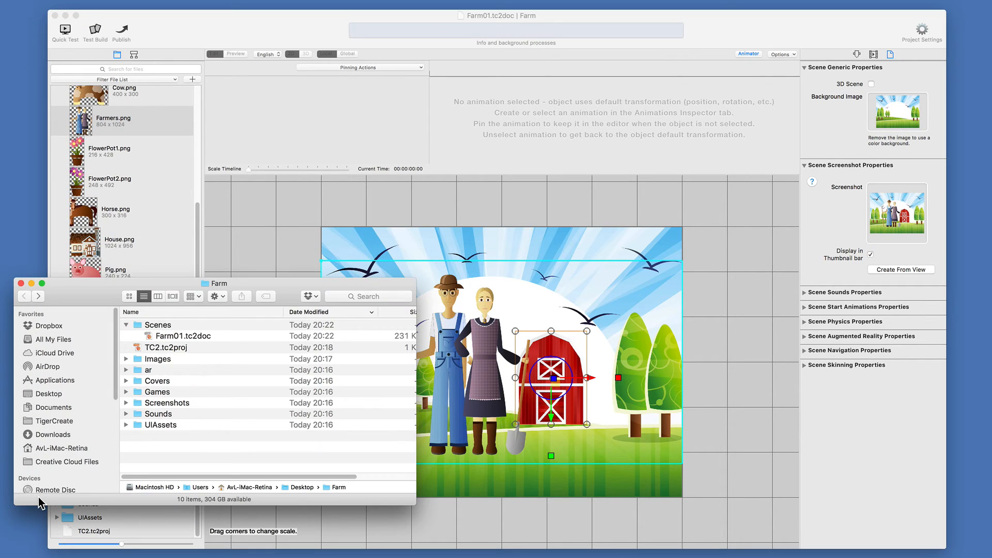
{"action": "left_click", "coordinate": [163, 325]}
{"action": "left_click", "coordinate": [163, 325]}
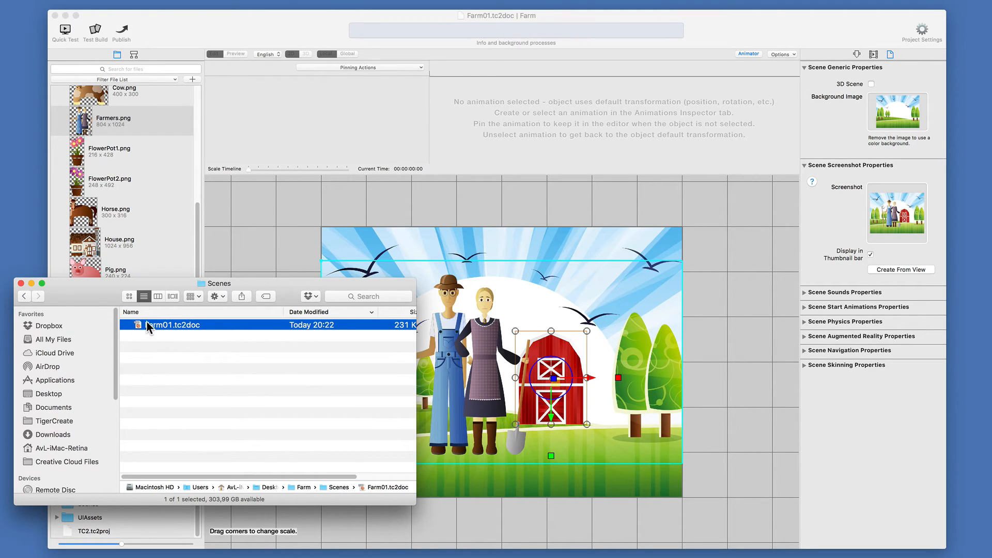
{"action": "left_click", "coordinate": [130, 294]}
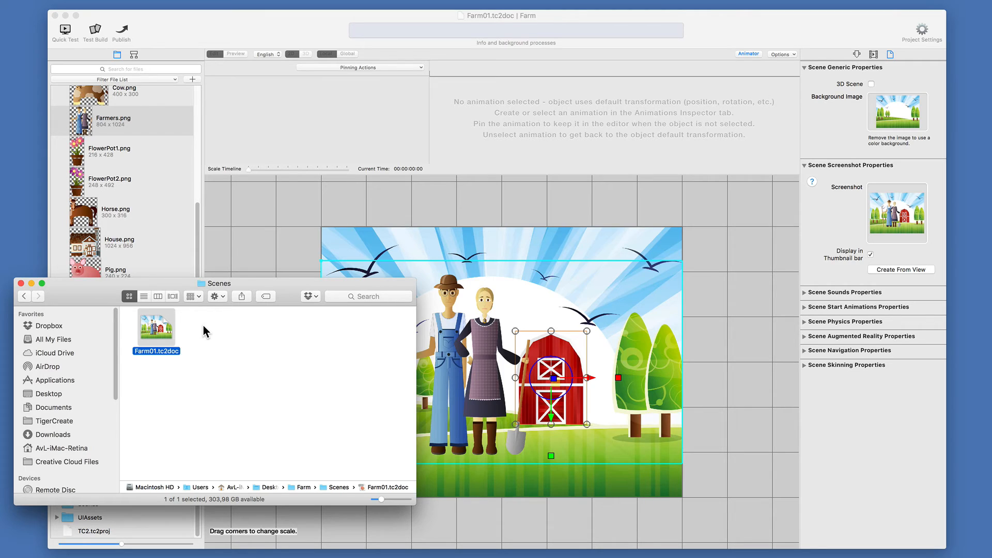
Step: Switch back to TigerCreate, deselect the barn, and toggle the scene between Preview and Edit modes
{"action": "left_click", "coordinate": [172, 26]}
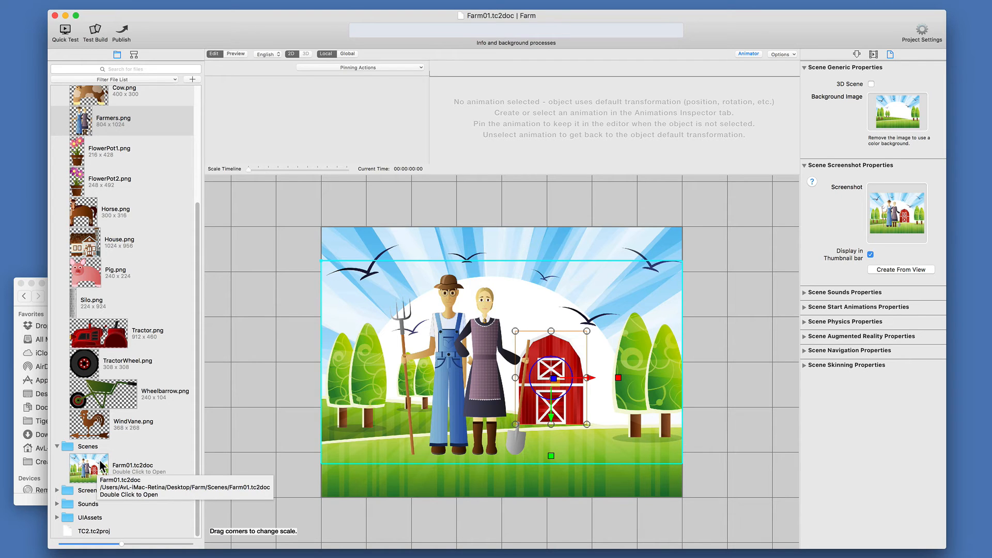
{"action": "left_click", "coordinate": [515, 203]}
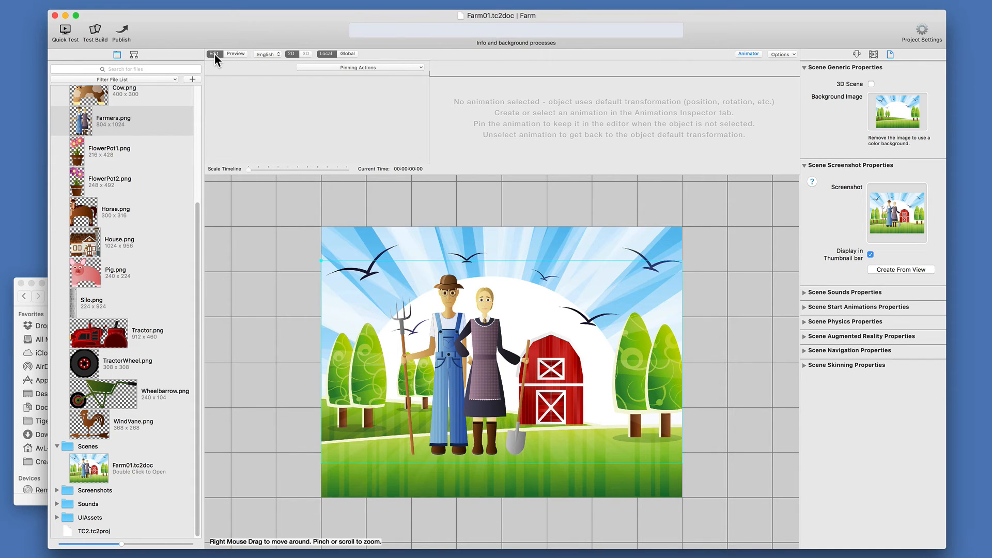
{"action": "left_click", "coordinate": [235, 53]}
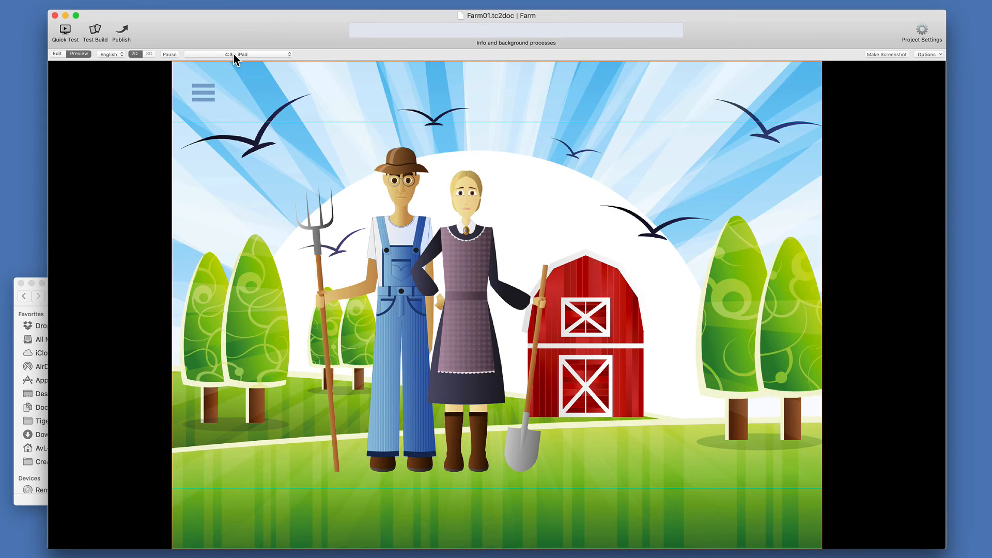
{"action": "left_click", "coordinate": [57, 54]}
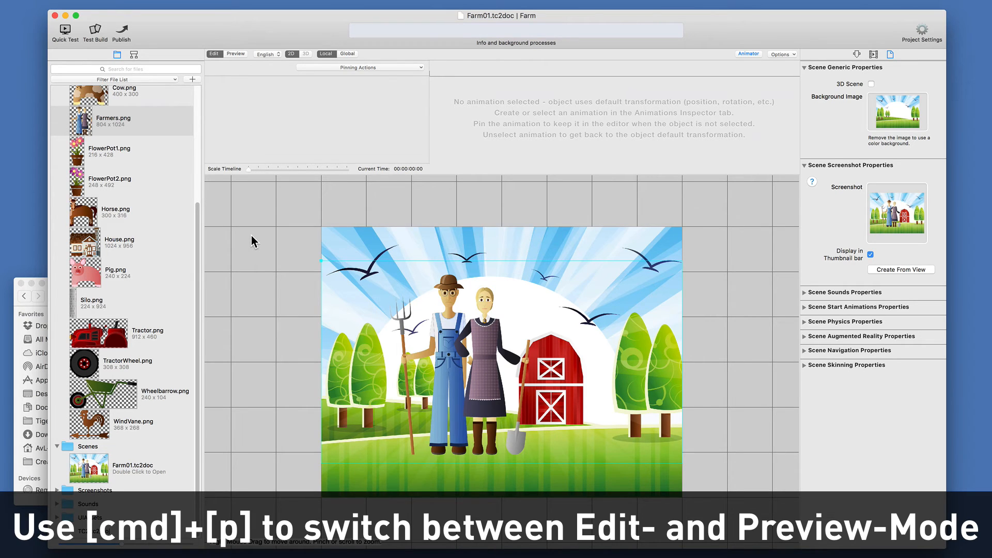
{"action": "key", "text": "super+p"}
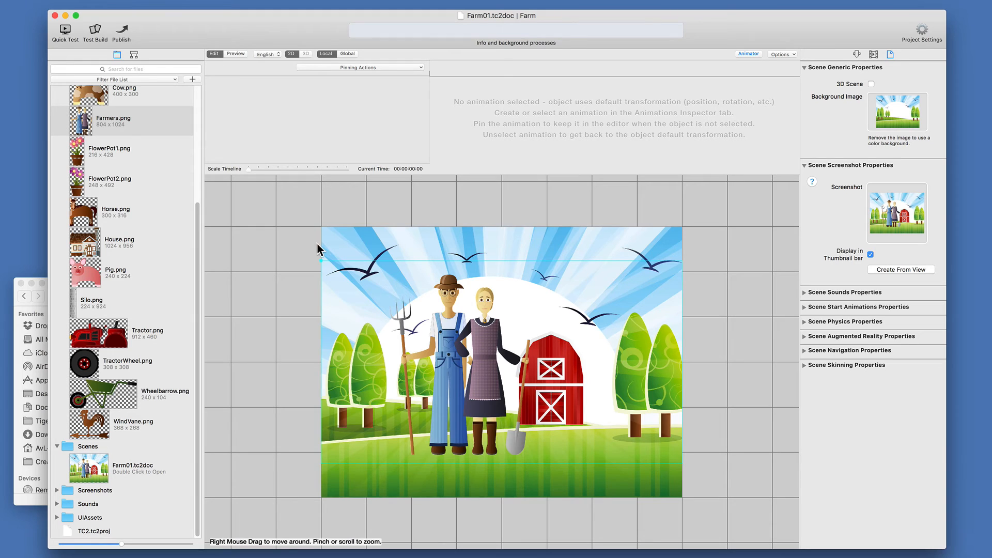
Step: Move the cyan crop frame to the scene's top edge and bottom edge, and return it to about the vertical centre
{"action": "mouse_move", "coordinate": [322, 261]}
{"action": "left_mouse_down"}
{"action": "mouse_move", "coordinate": [315, 220]}
{"action": "mouse_move", "coordinate": [323, 324]}
{"action": "mouse_move", "coordinate": [312, 220]}
{"action": "mouse_move", "coordinate": [312, 268]}
{"action": "mouse_move", "coordinate": [309, 260]}
{"action": "left_mouse_up"}
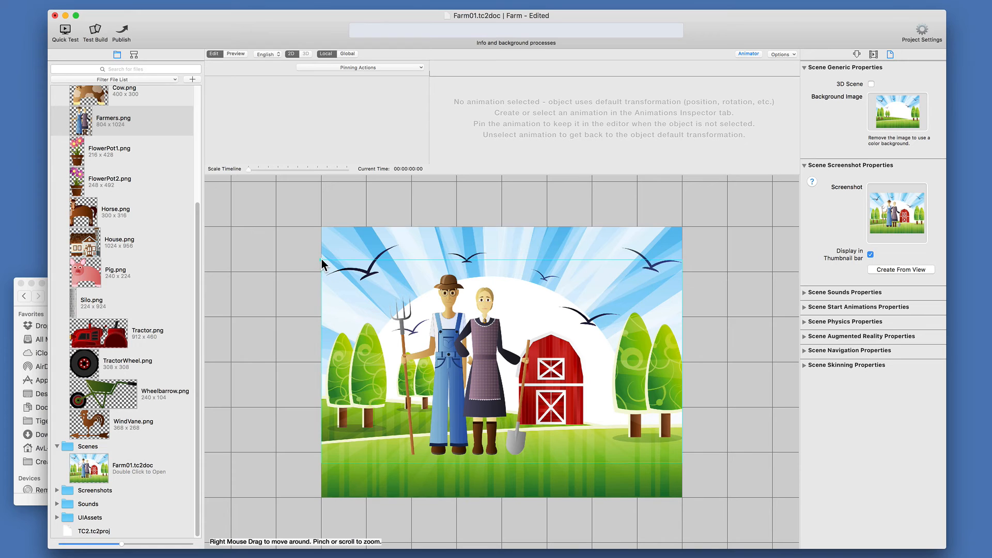
{"action": "left_click_drag", "start_coordinate": [322, 259], "coordinate": [321, 226]}
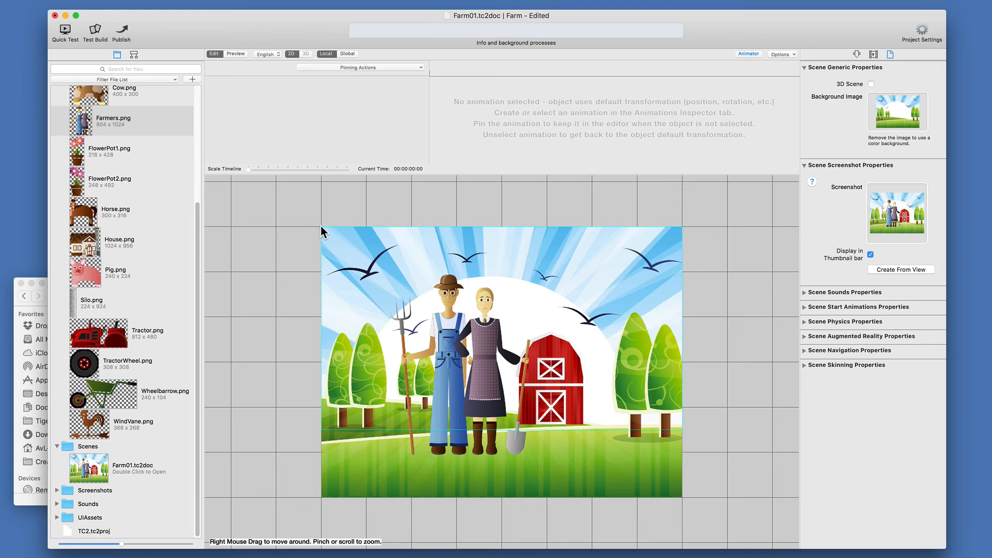
{"action": "left_click_drag", "start_coordinate": [321, 226], "coordinate": [317, 328]}
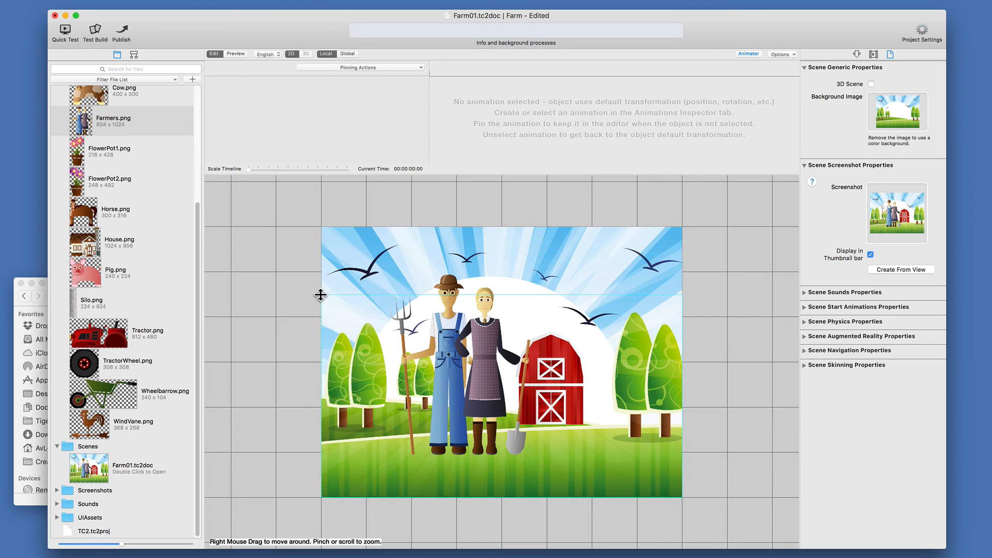
{"action": "left_click_drag", "start_coordinate": [320, 294], "coordinate": [314, 259]}
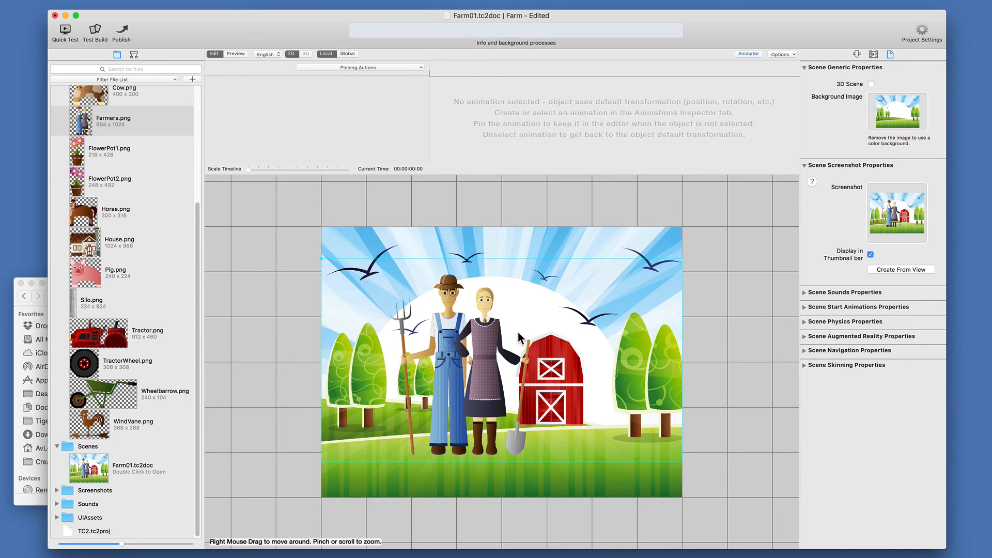
Step: Preview the scene at 16:10 - Kindle Fire Devices and 16:9 - iPhone 5 and Most Android Devices, and return to Edit mode
{"action": "key", "text": "super+p"}
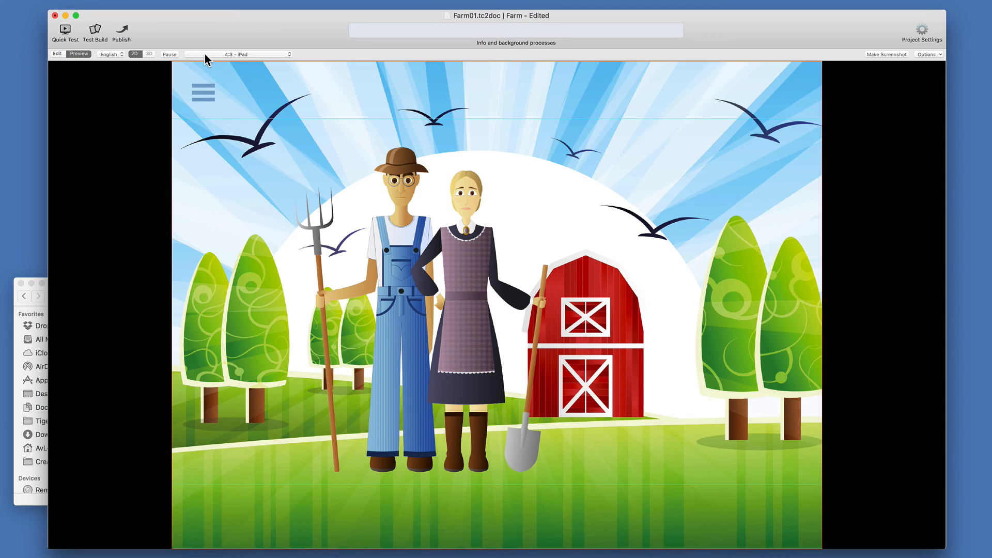
{"action": "left_click", "coordinate": [256, 53]}
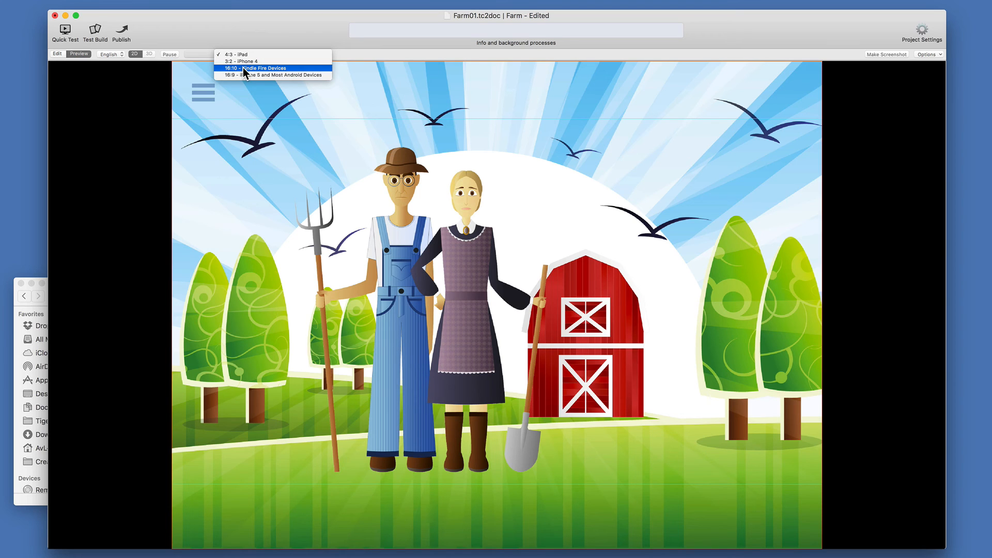
{"action": "left_click", "coordinate": [243, 67]}
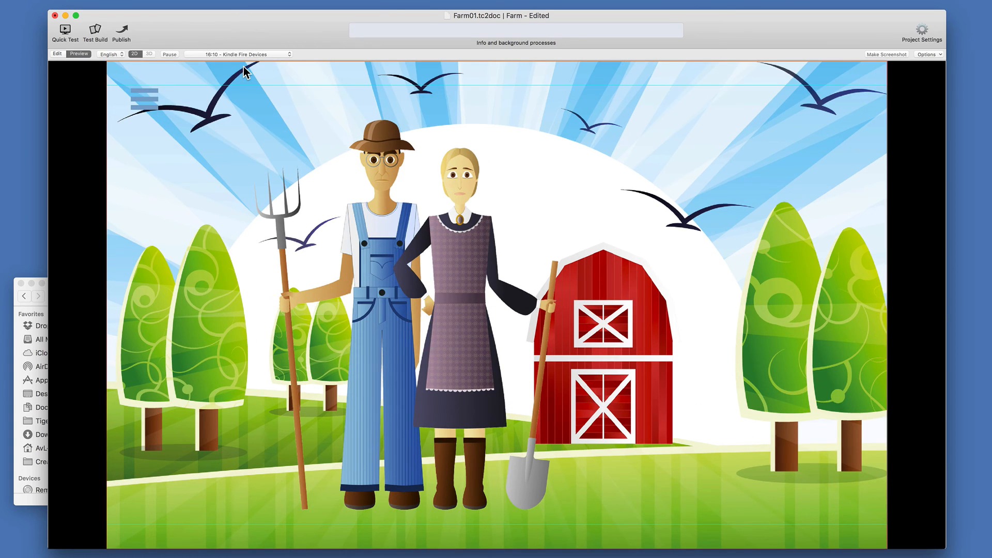
{"action": "left_click", "coordinate": [247, 53]}
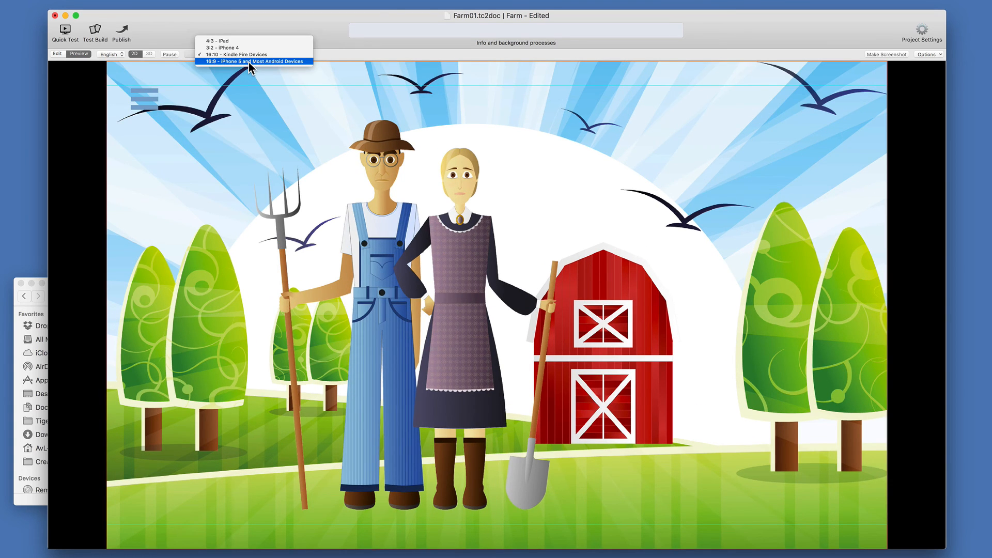
{"action": "left_click", "coordinate": [257, 61]}
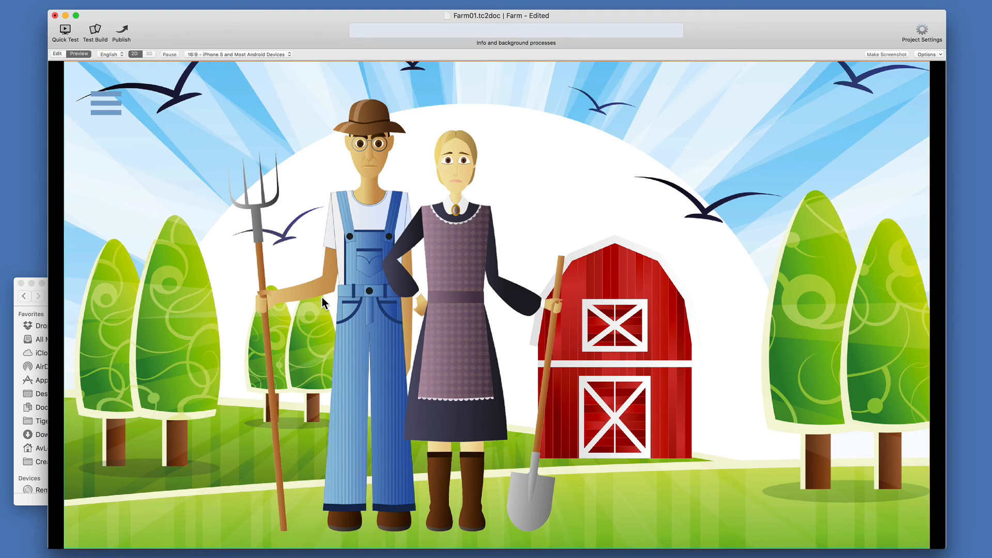
{"action": "key", "text": "Escape"}
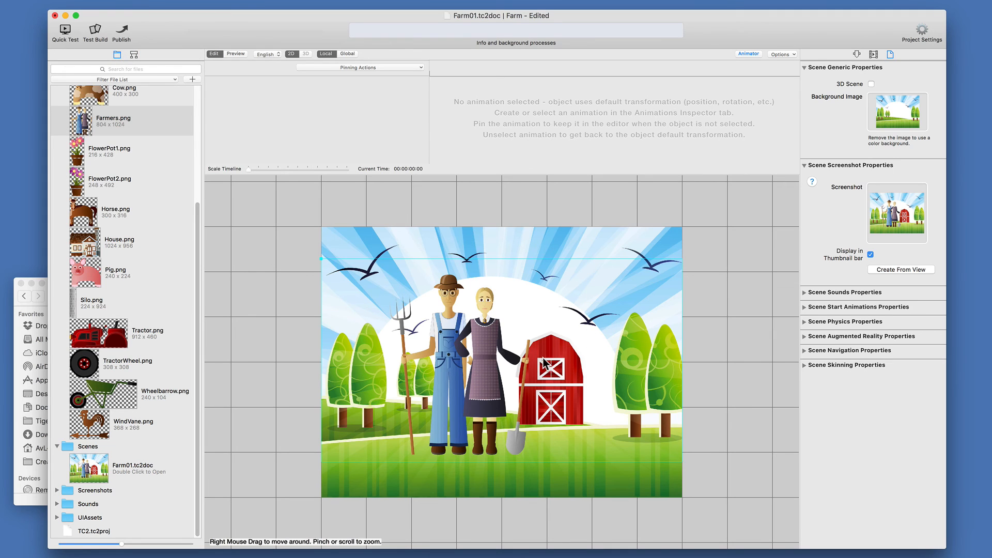
Step: Save the scene and quick-test it in TigerSimulator, opening and closing the book's menu before quitting the simulator
{"action": "left_click", "coordinate": [65, 30]}
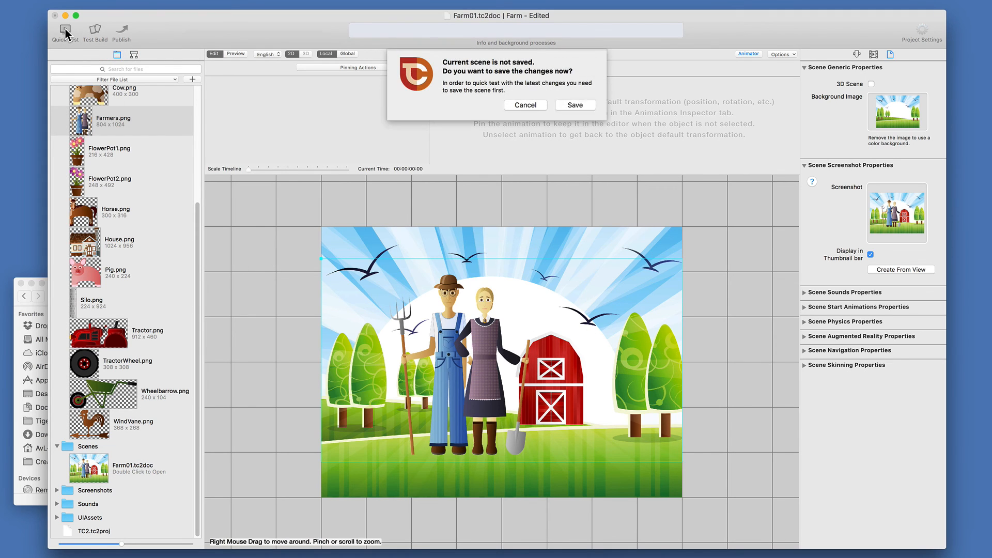
{"action": "left_click", "coordinate": [578, 105]}
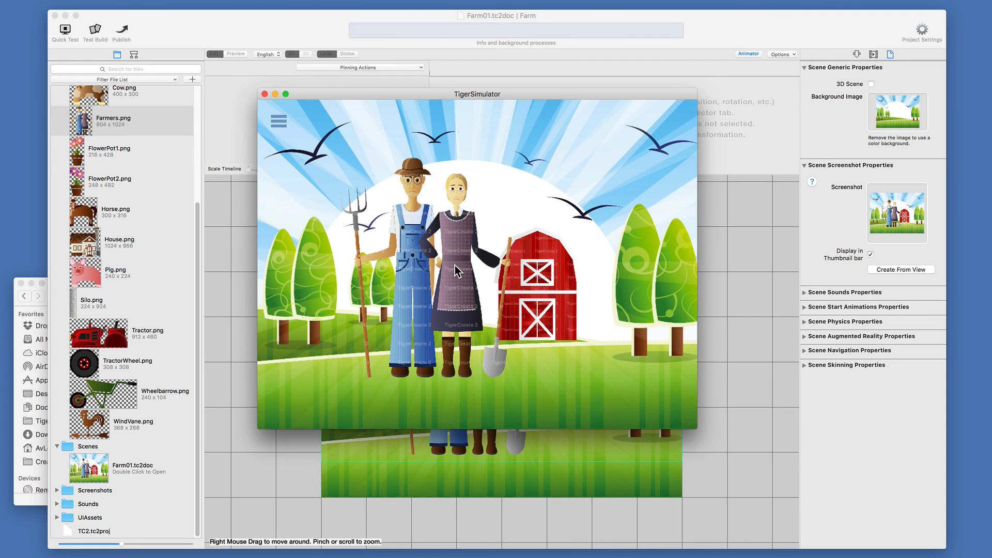
{"action": "left_click", "coordinate": [278, 122]}
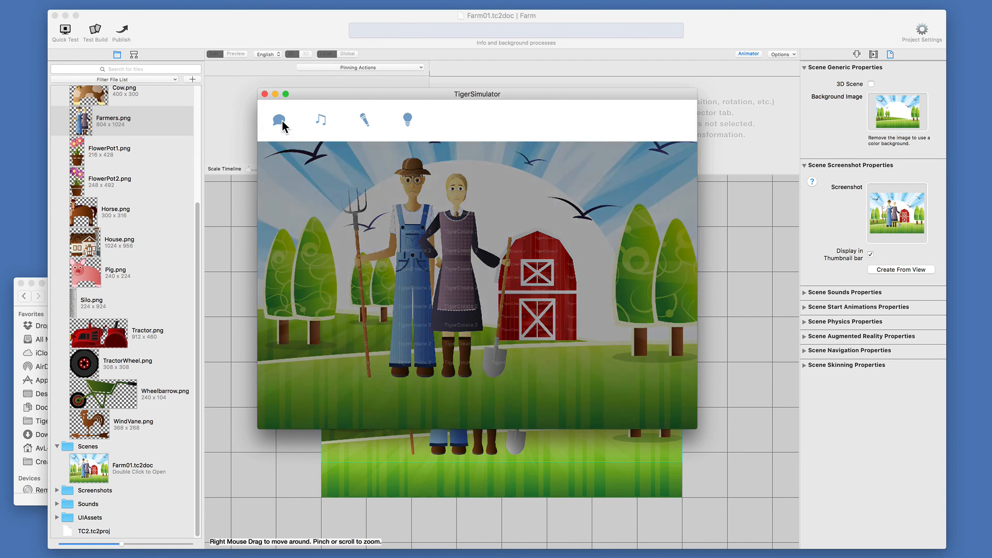
{"action": "left_click", "coordinate": [304, 187]}
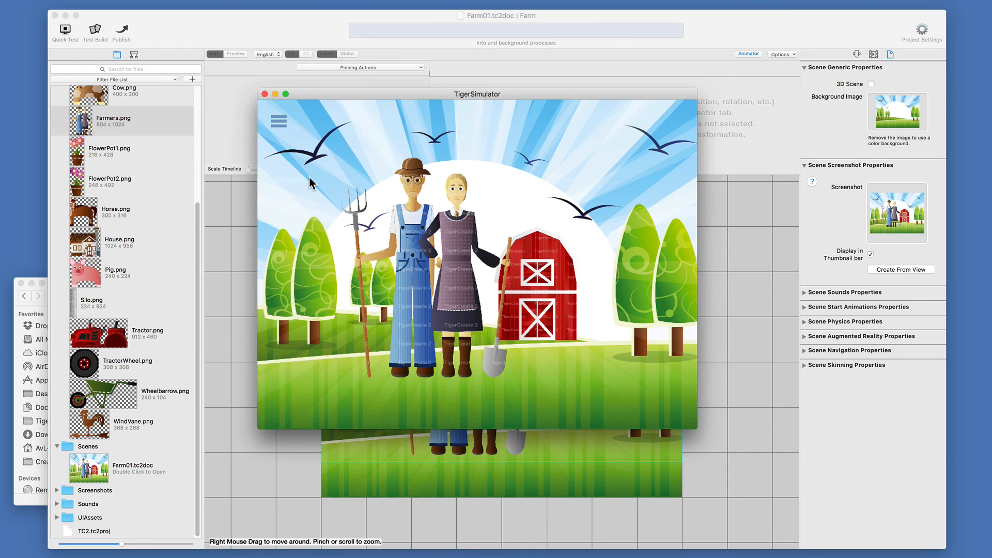
{"action": "left_click", "coordinate": [265, 94]}
{"action": "left_click", "coordinate": [557, 152]}
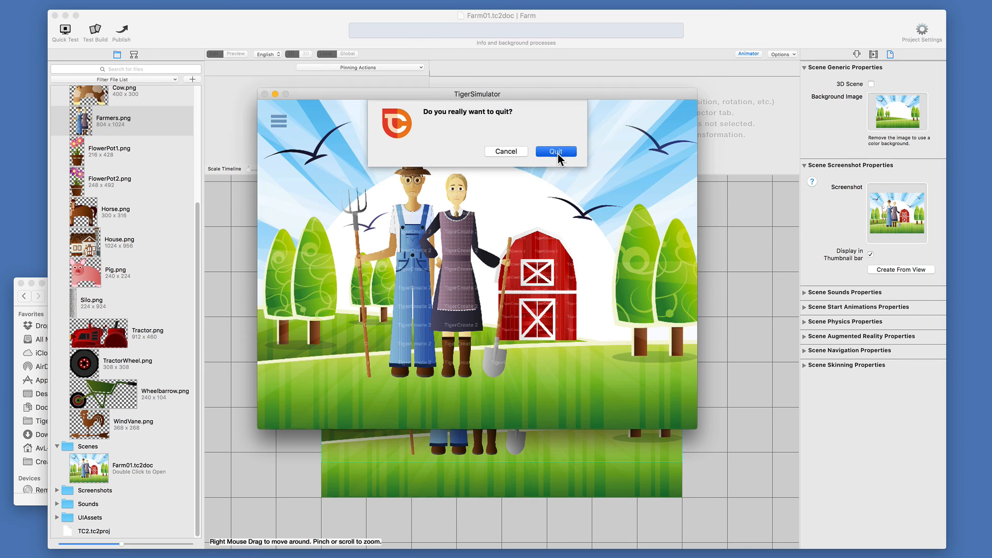